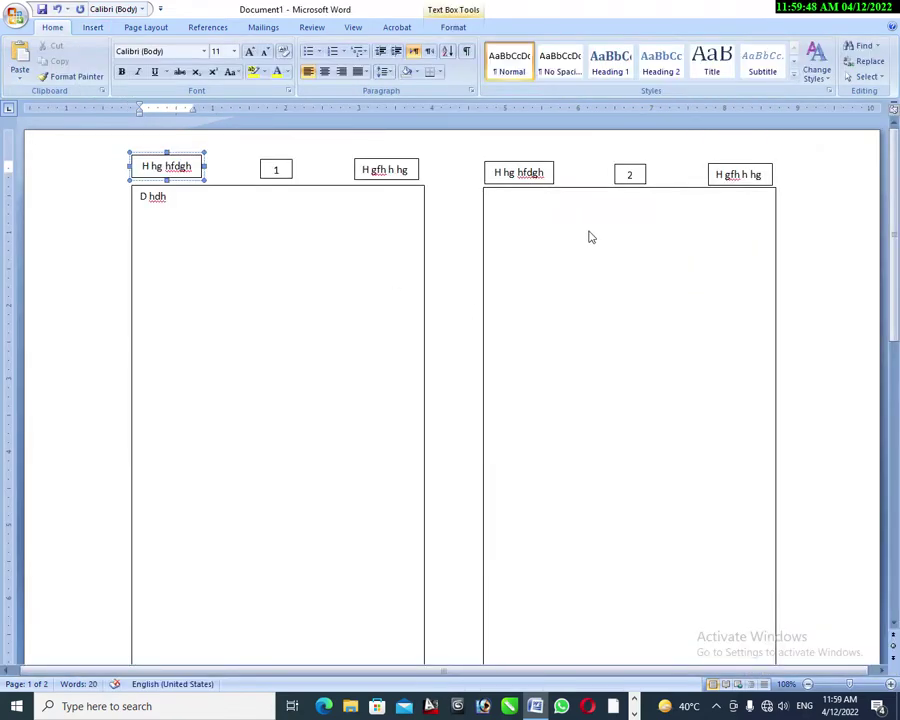
Step: Delete the text in the top-left header box and create a new blank document
key(ctrl+a)
key(Delete)
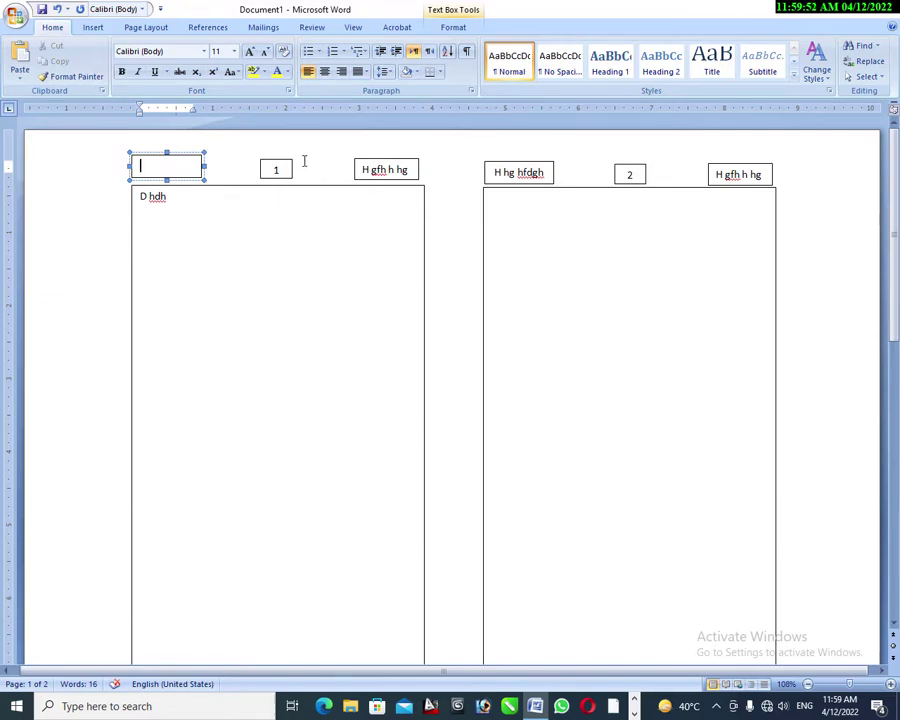
key(ctrl+n)
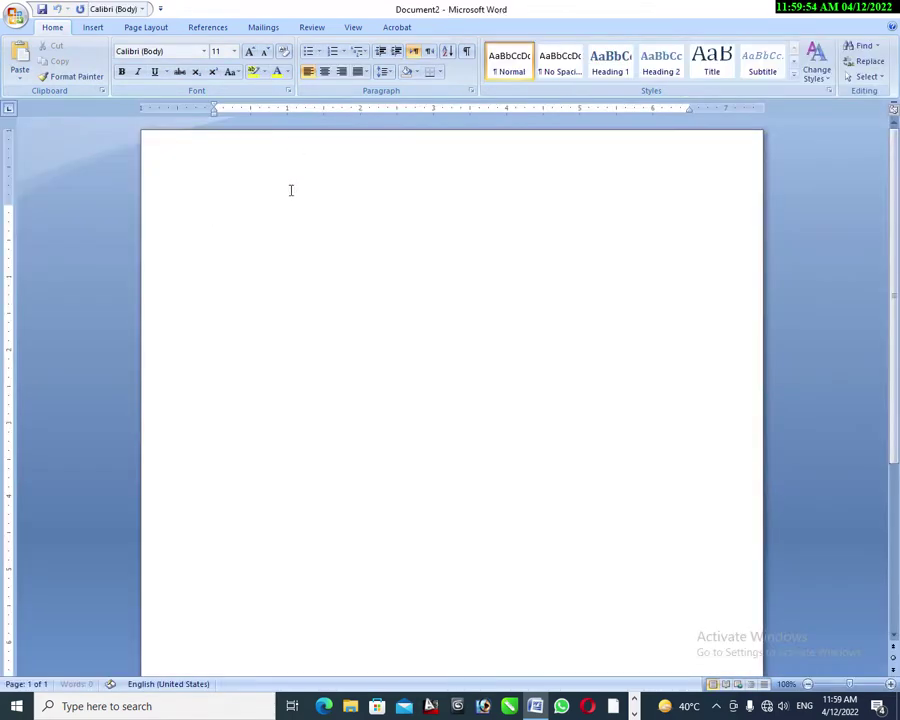
Step: Set the page to A4 paper, Landscape orientation and Narrow margins
click(146, 28)
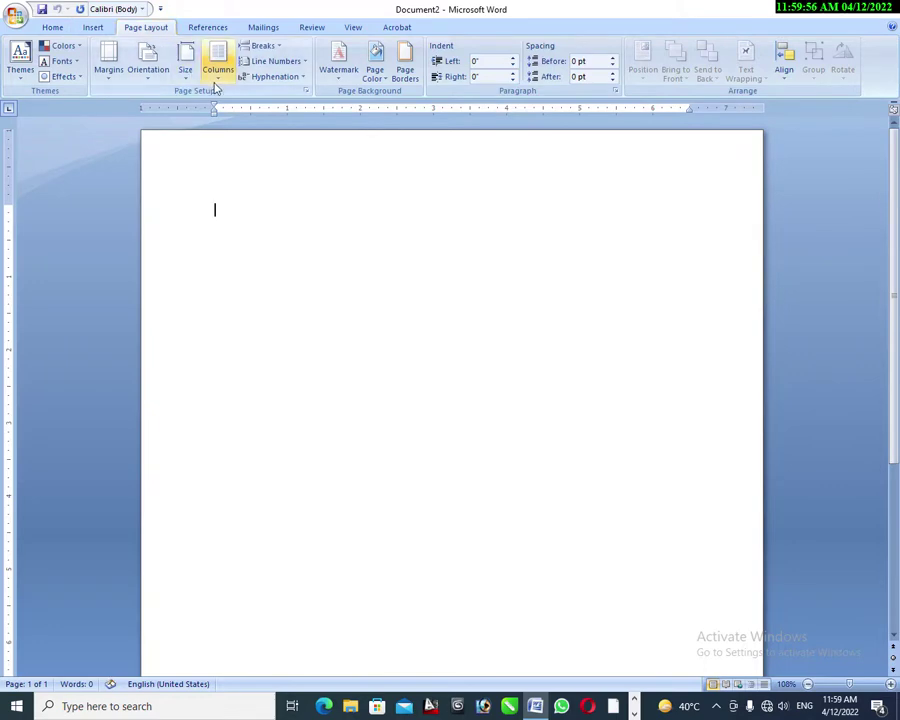
click(187, 72)
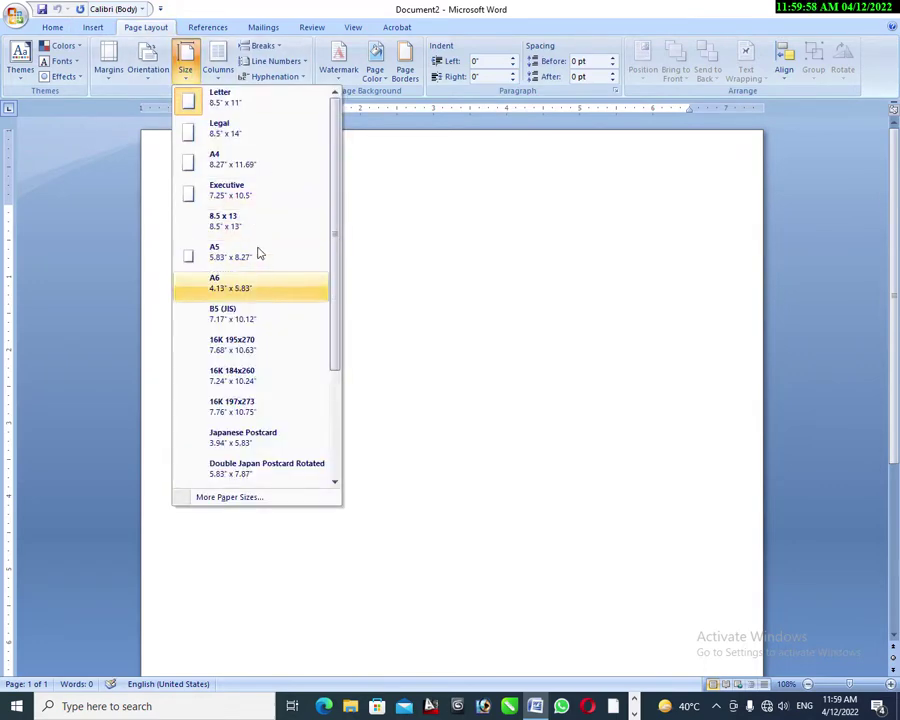
click(305, 165)
click(147, 78)
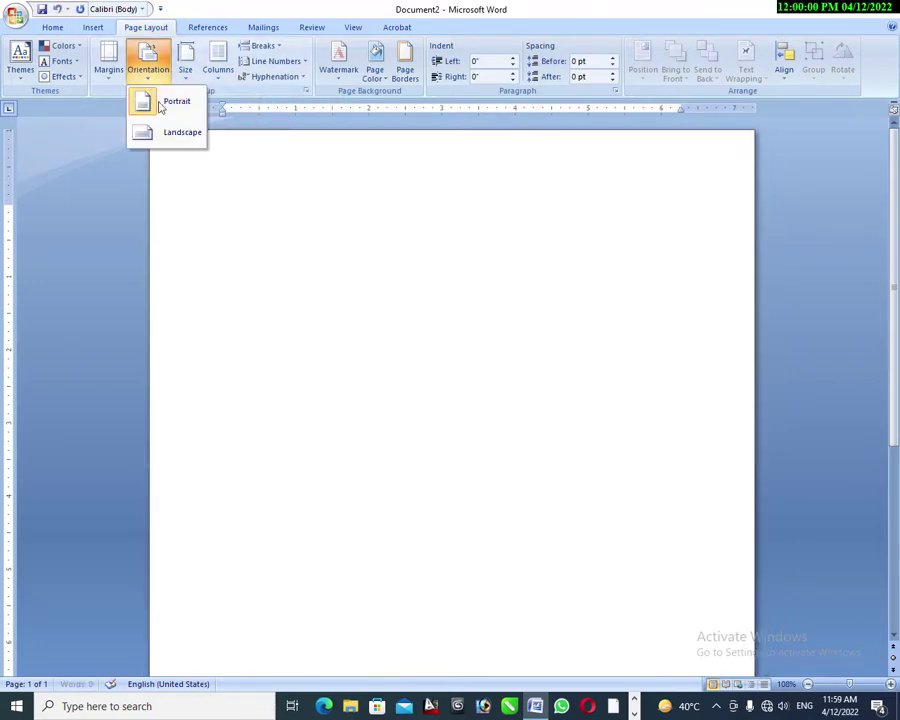
click(175, 134)
click(112, 76)
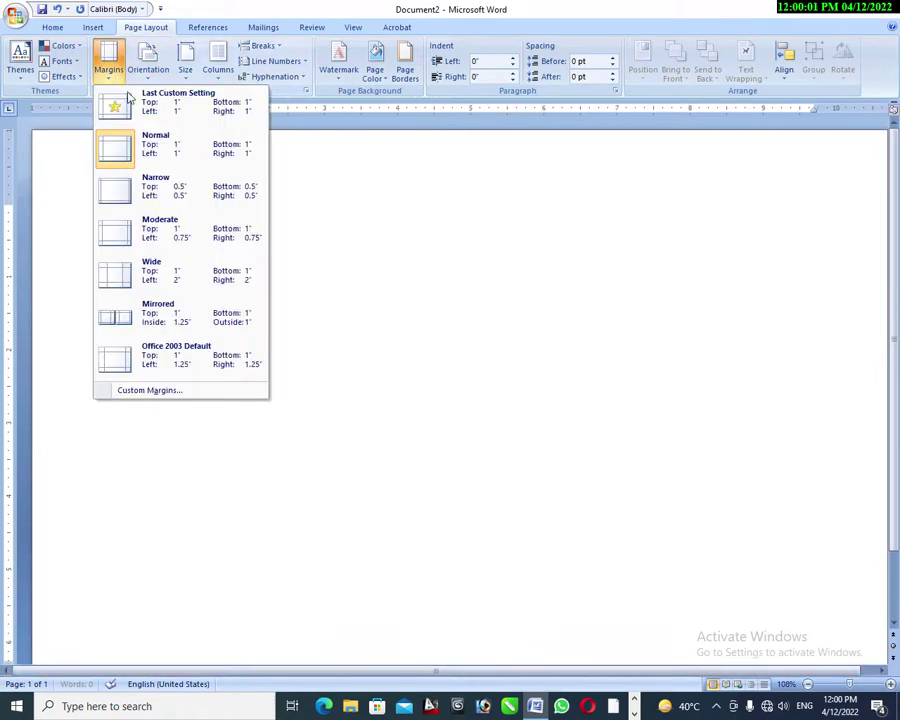
click(200, 190)
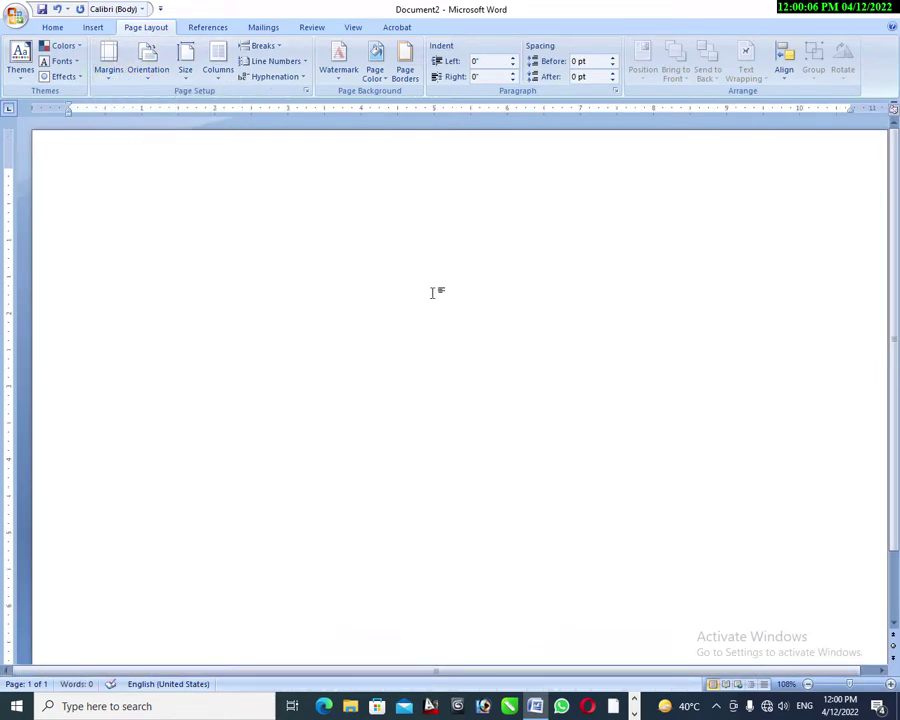
Step: Draw a tall text box on the left side of the page
click(104, 29)
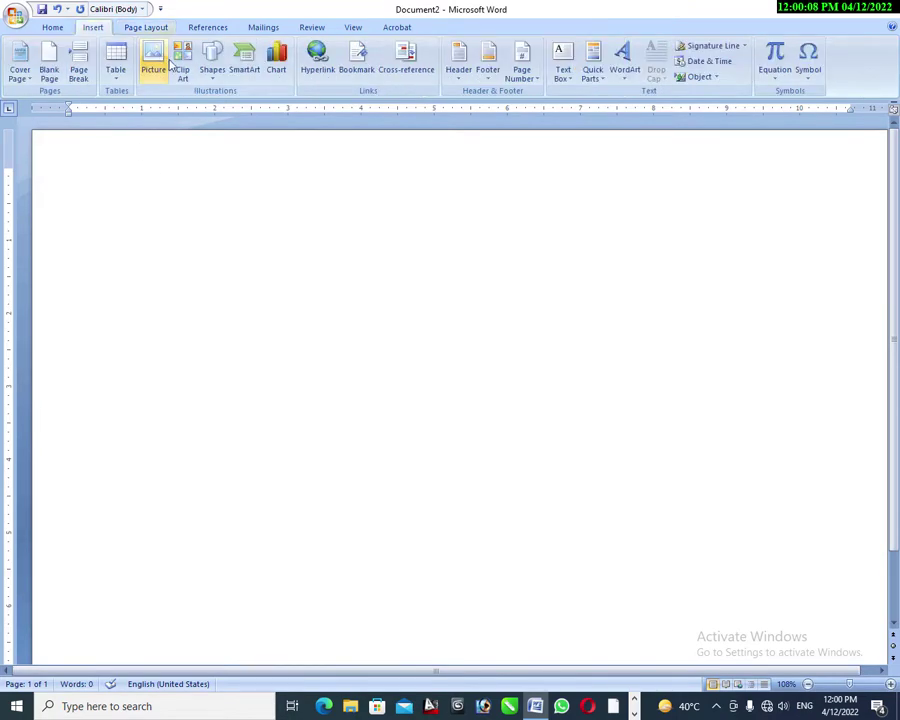
click(211, 72)
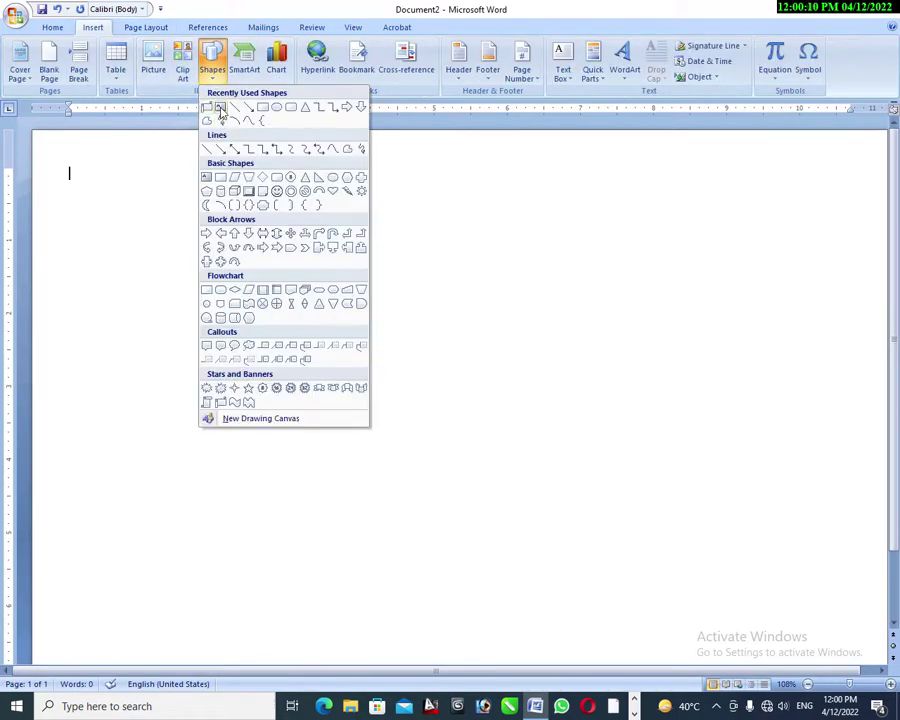
click(222, 121)
drag(135, 183, 433, 641)
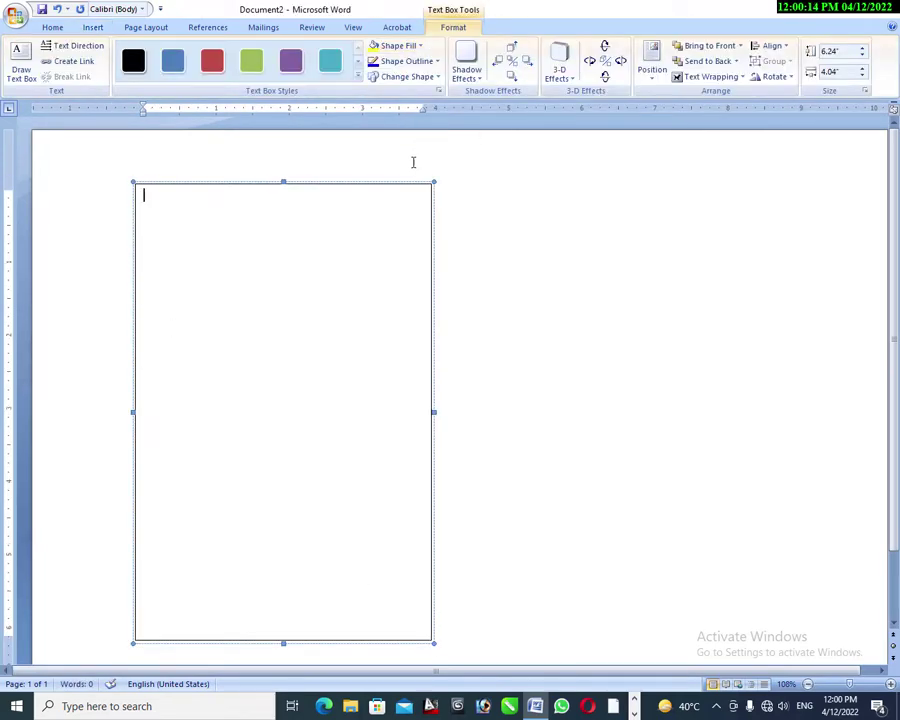
Step: Size the text box to 7" high and 4" wide
click(408, 184)
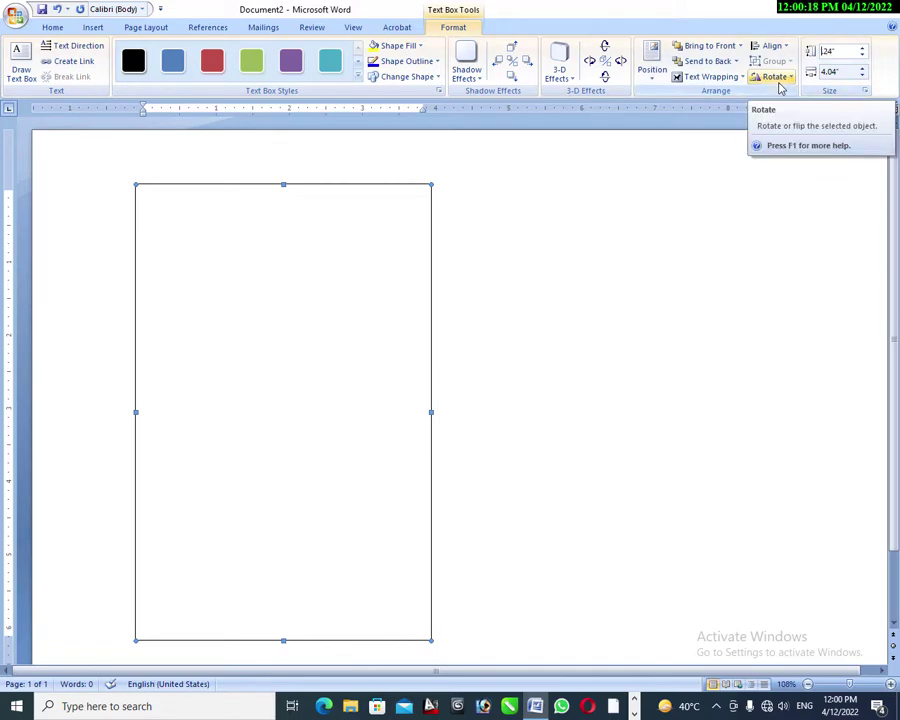
text(7)
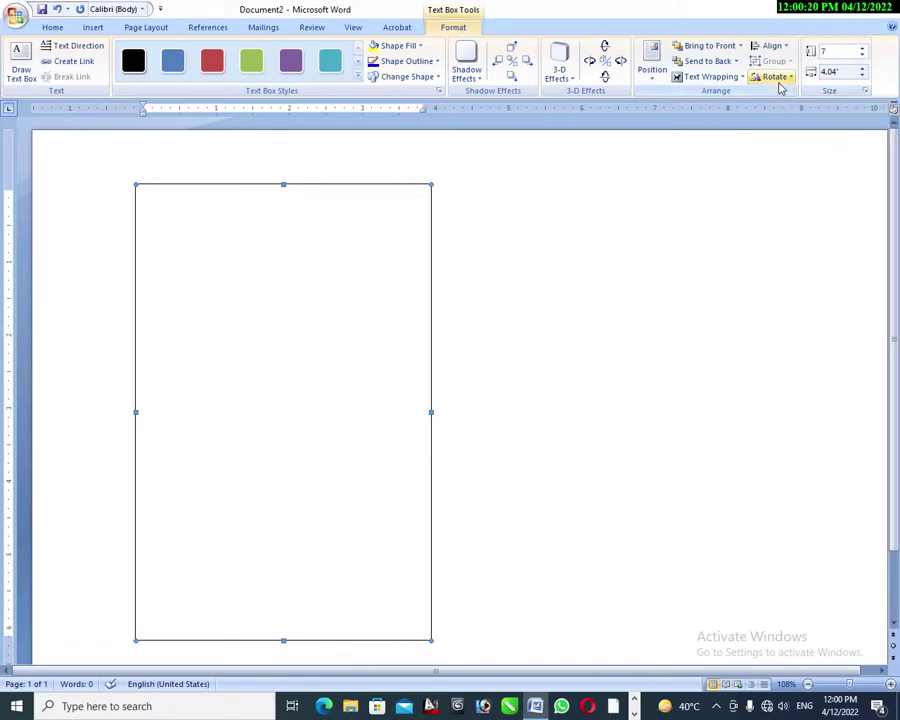
key(Return)
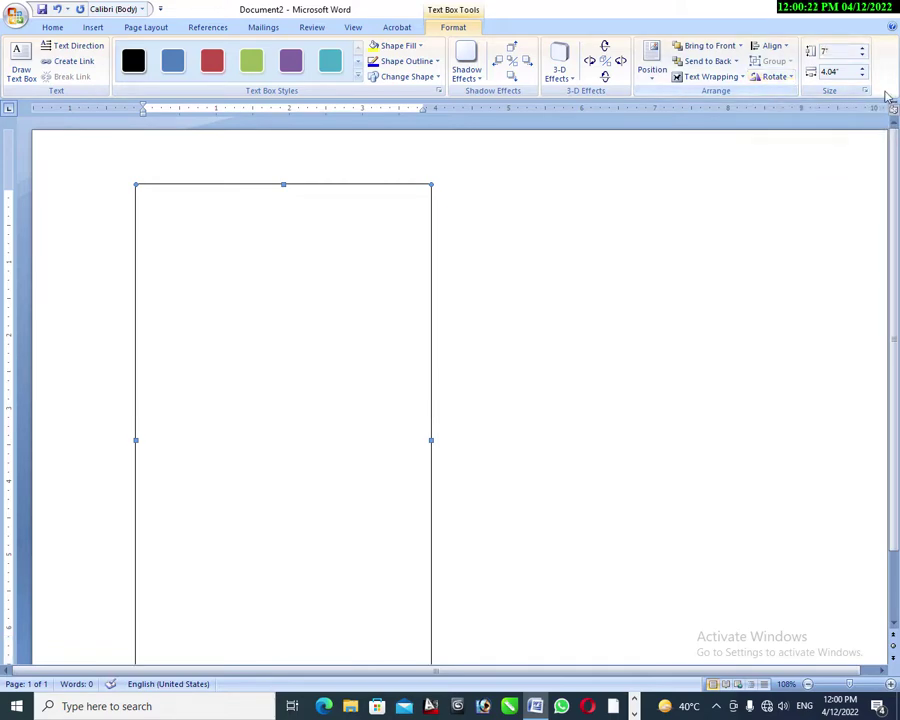
click(832, 72)
text(4)
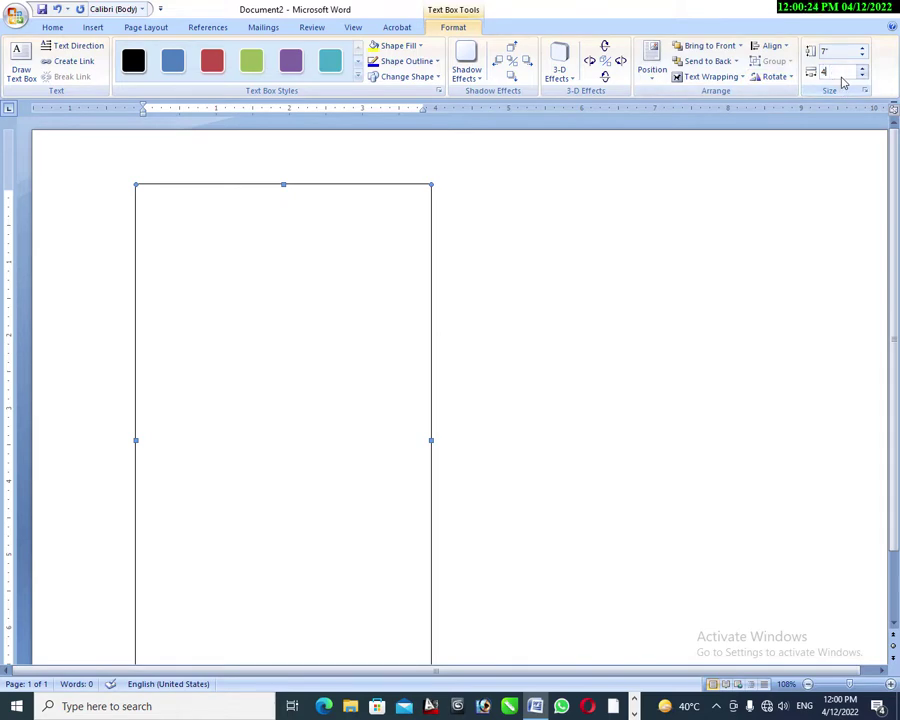
key(Return)
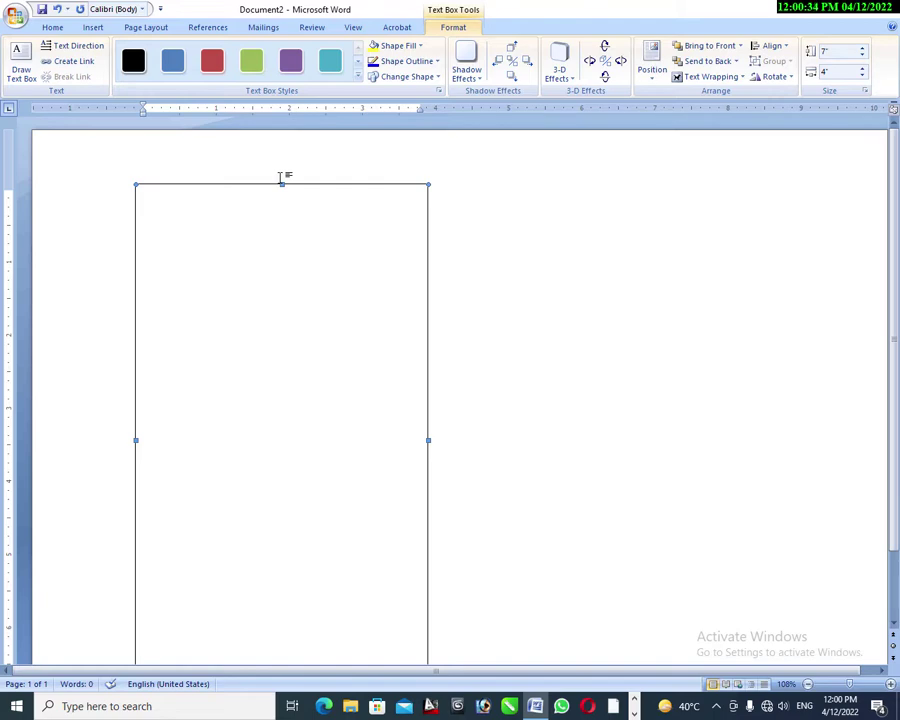
Step: Draw a small text box reading 'Faheem' above the tall box's top-left corner
click(18, 62)
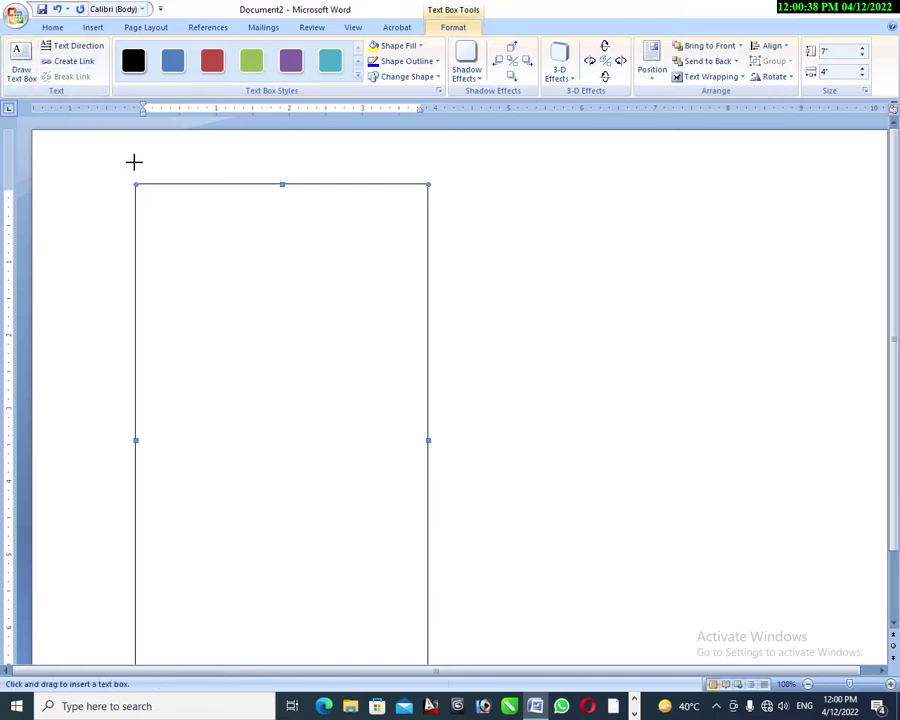
drag(135, 164, 192, 183)
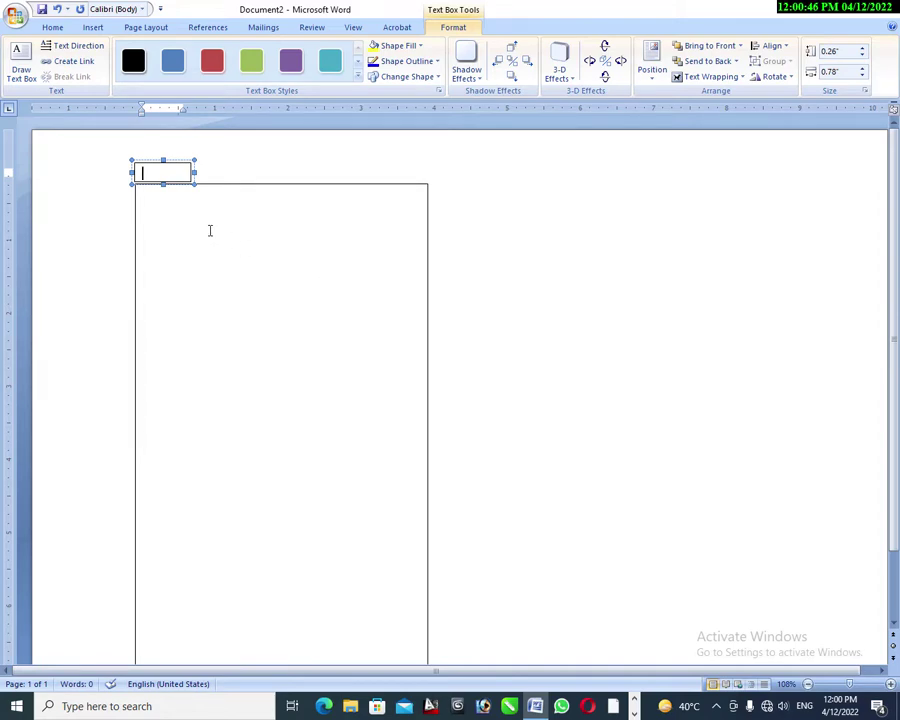
text(Fah)
text(eem)
click(189, 169)
Step: Paste a copy of the Faheem box and move it to the tall box's top-right
click(336, 192)
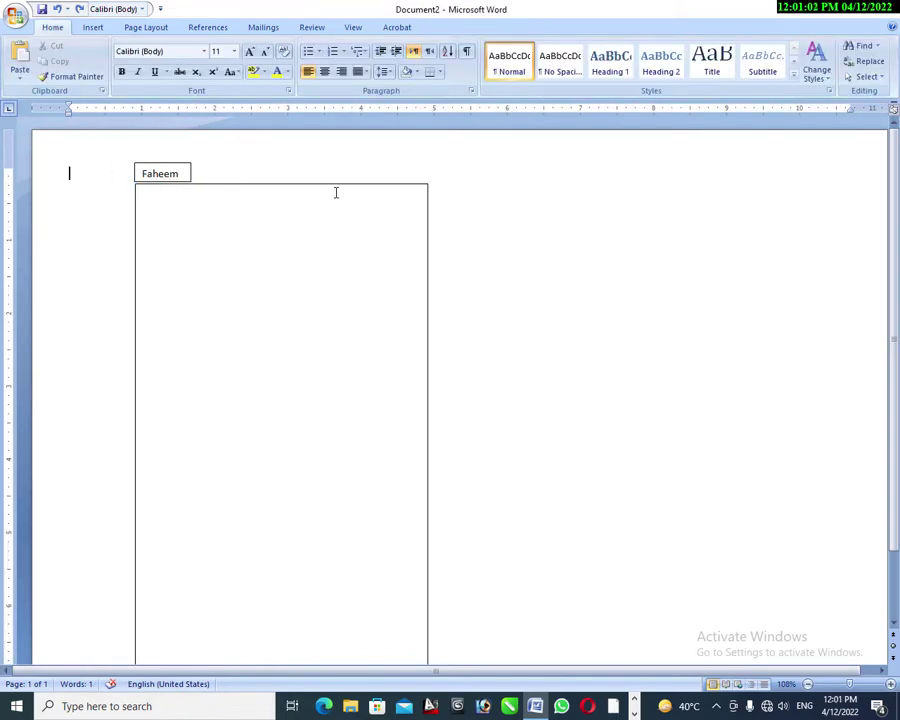
key(ctrl+v)
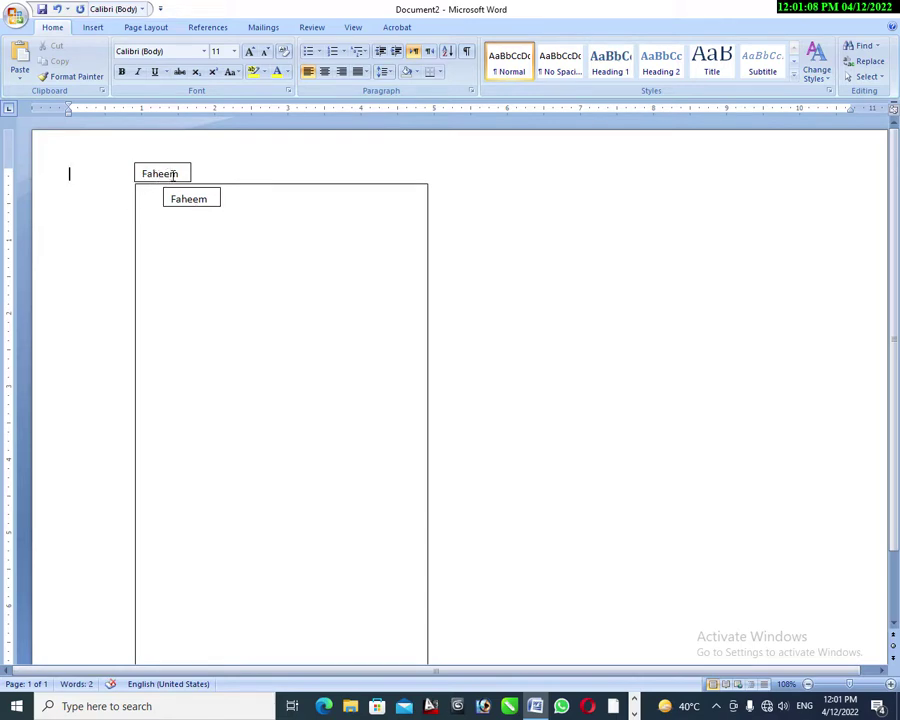
click(197, 191)
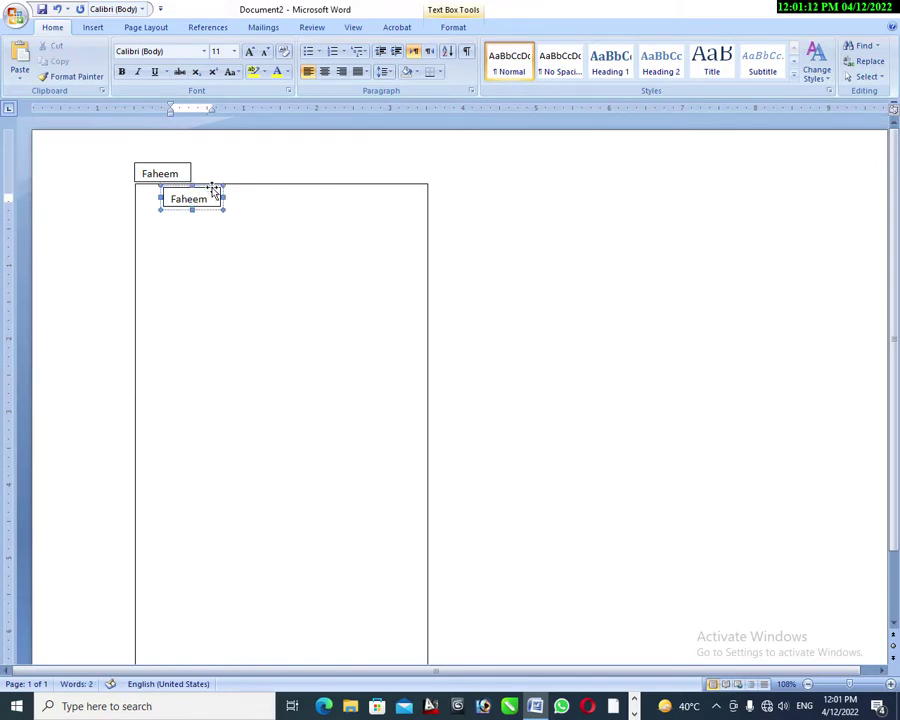
drag(215, 189, 418, 163)
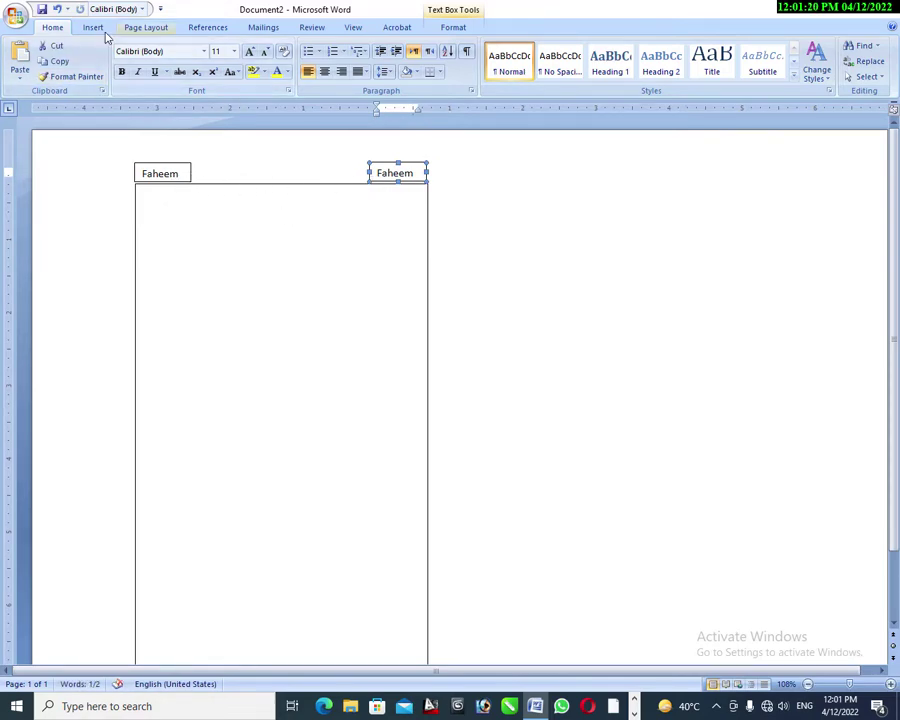
Step: Draw a small empty box between the Faheem labels and nudge it right to centre it
click(455, 28)
click(20, 65)
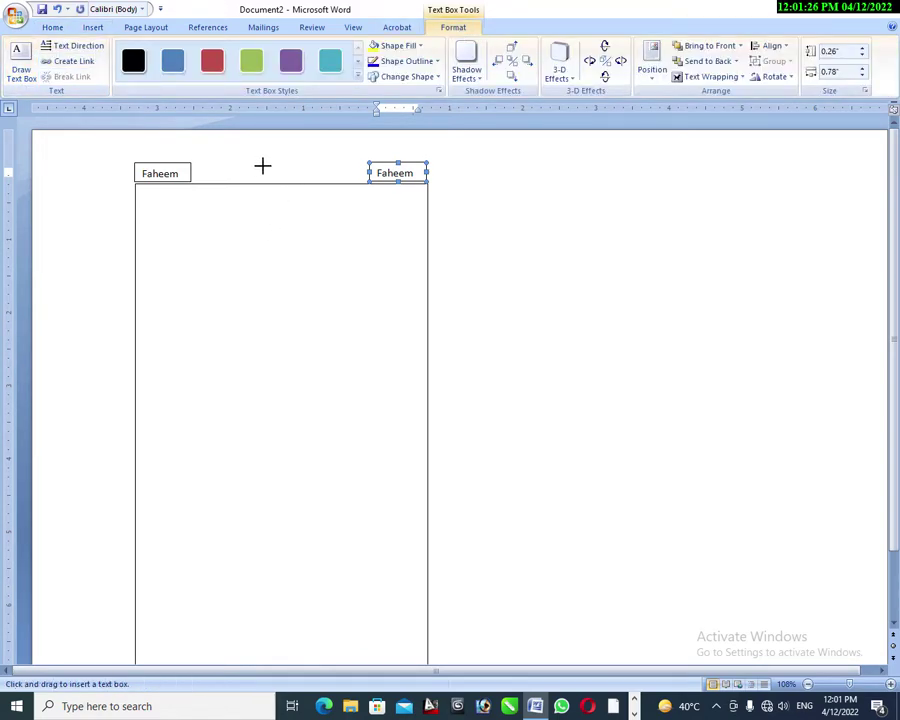
drag(263, 167, 288, 180)
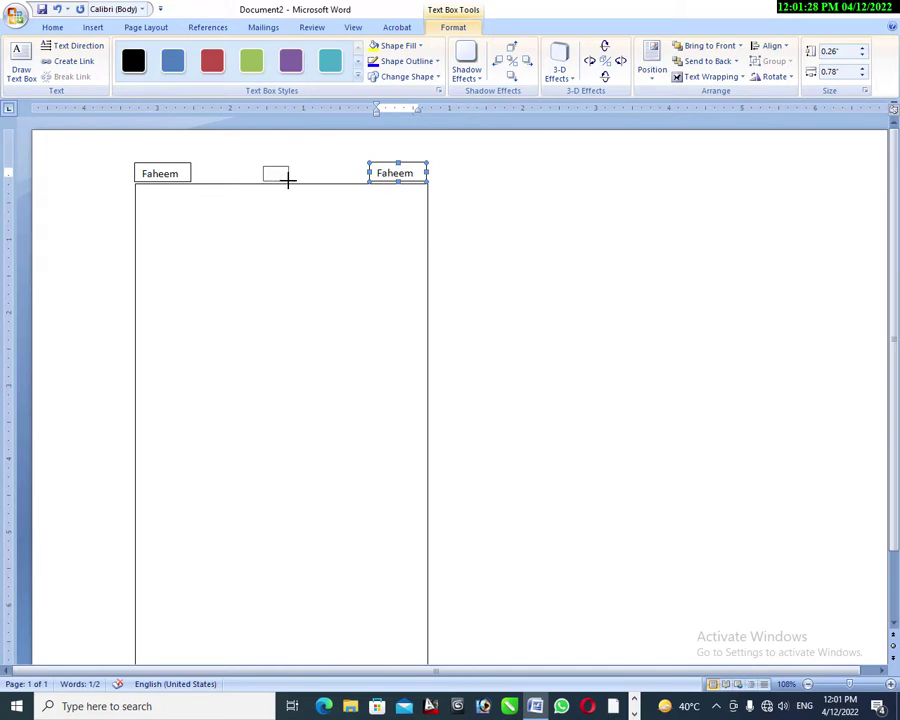
click(386, 267)
click(290, 180)
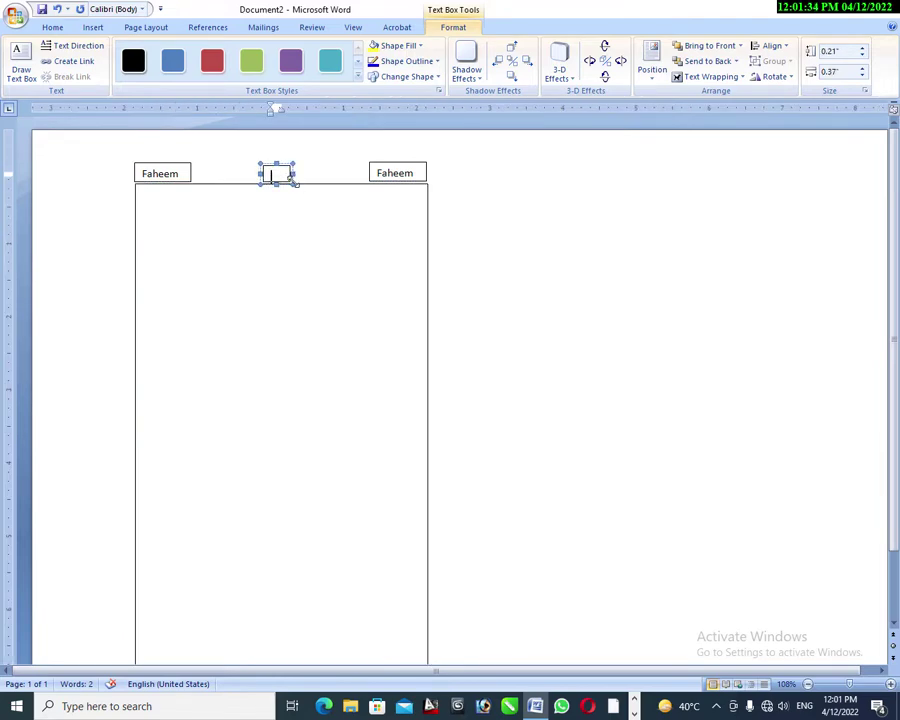
click(281, 187)
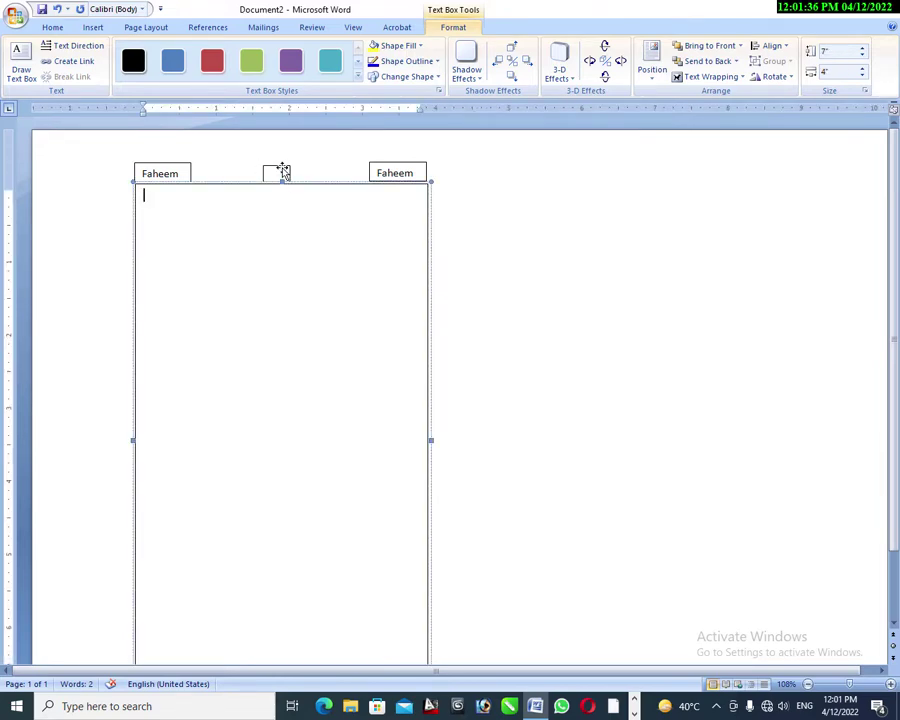
click(282, 189)
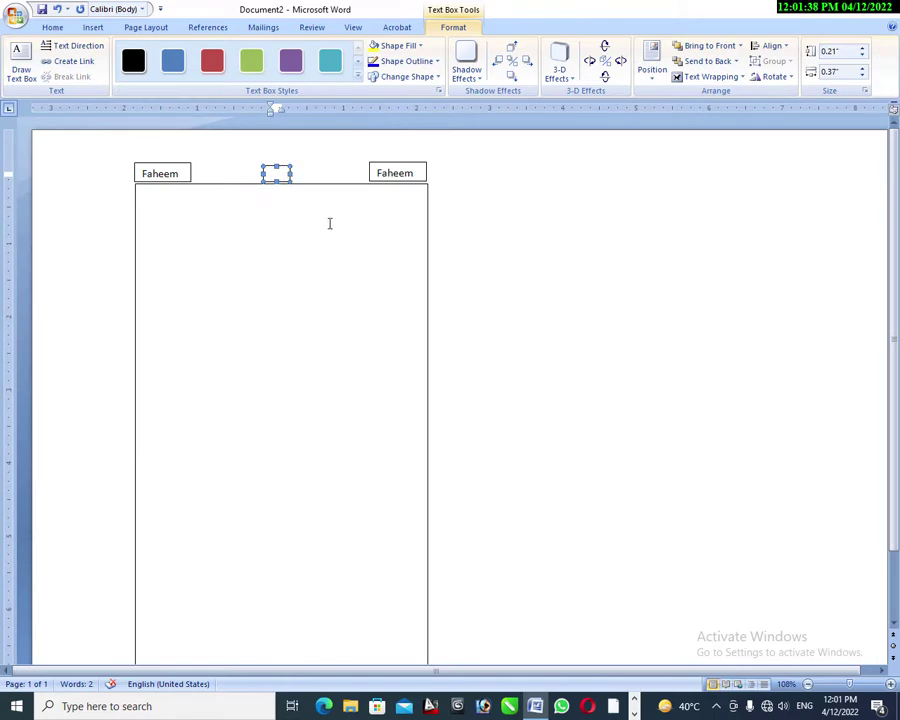
key(ctrl+Right)
key(ctrl+Right)
key(ctrl+Right)
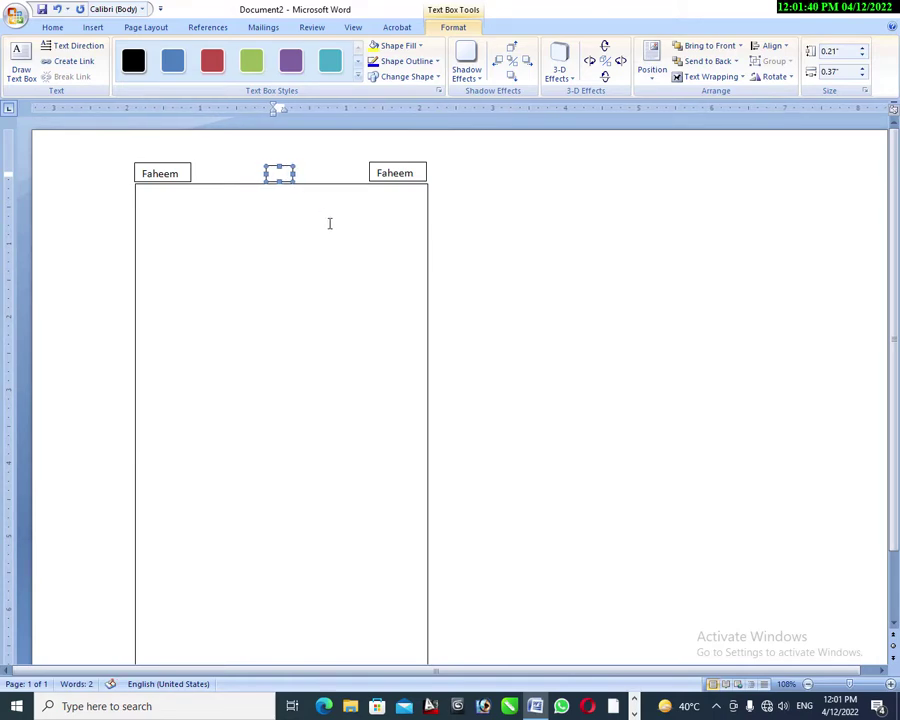
key(ctrl+Right)
key(ctrl+Right)
key(ctrl+Right)
key(ctrl+Right)
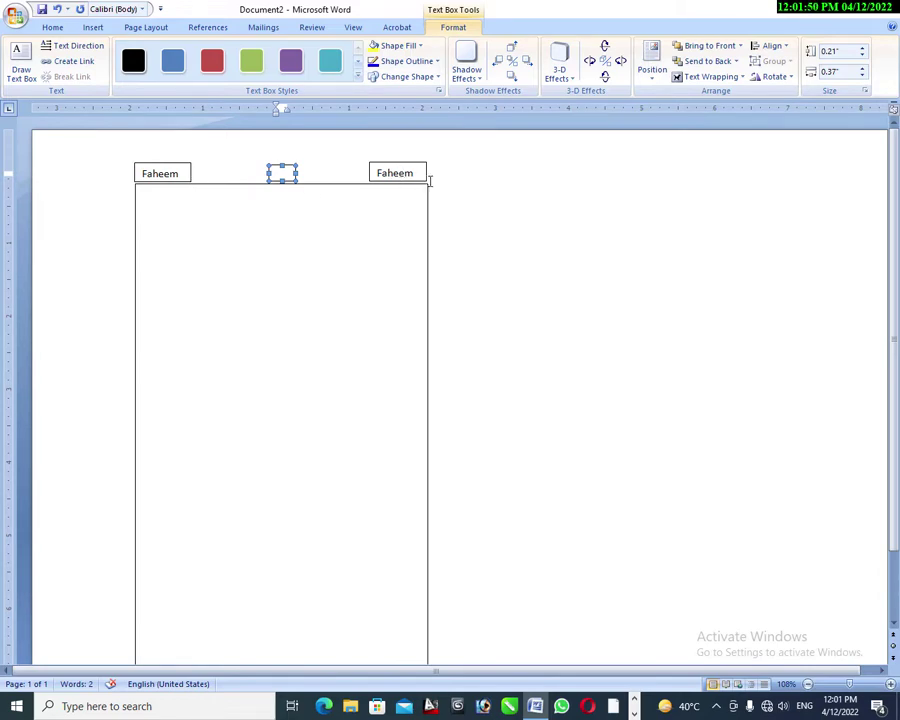
Step: Set No Outline on the small middle box and both Faheem labels
click(437, 62)
click(451, 183)
click(410, 162)
click(437, 61)
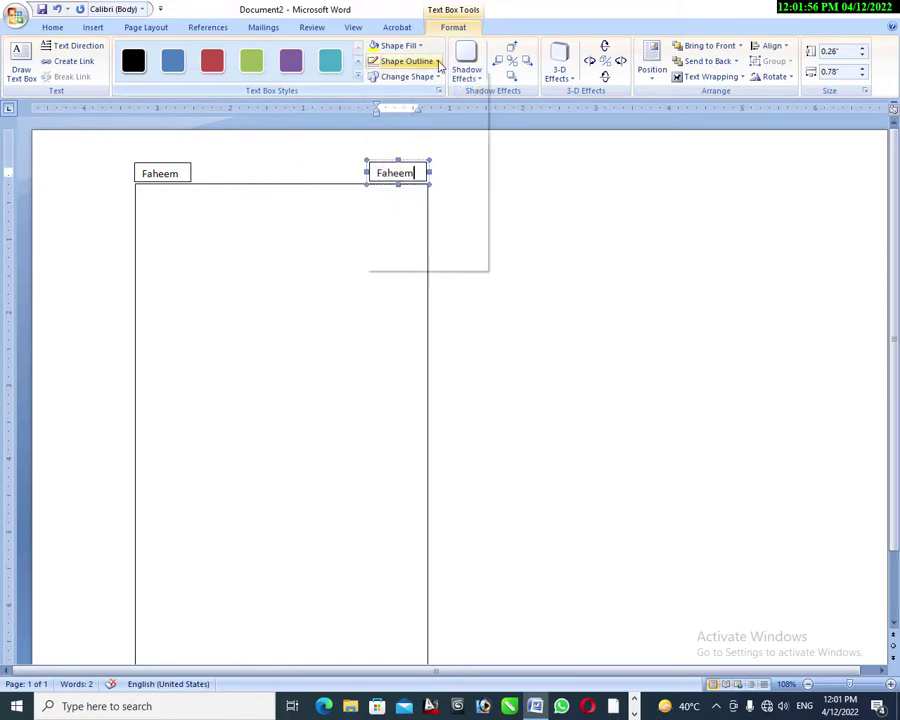
click(448, 183)
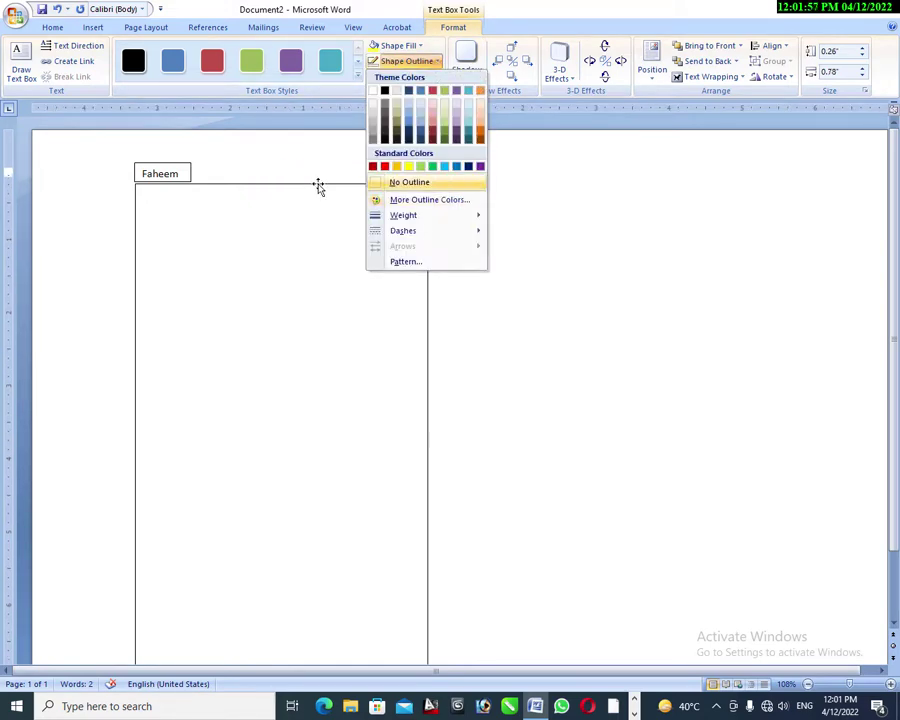
click(178, 174)
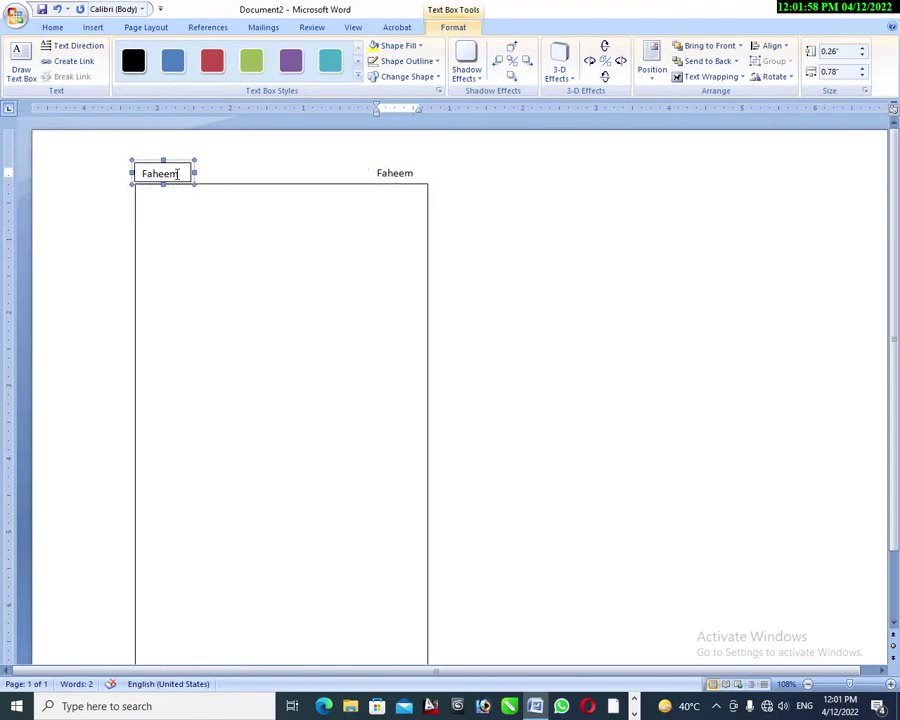
click(439, 62)
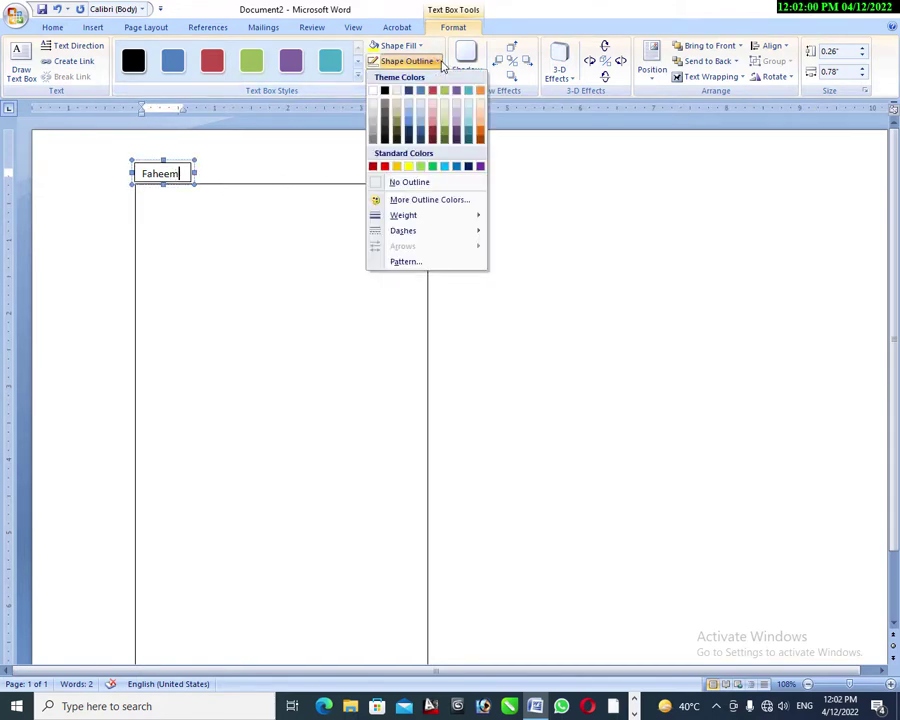
click(457, 186)
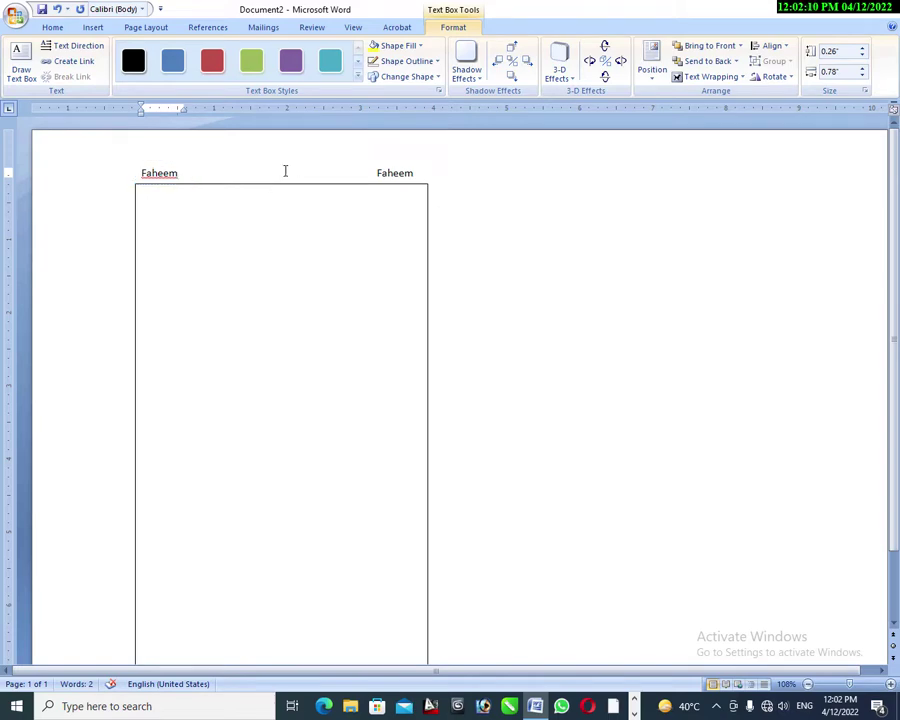
Step: Select the two labels, the middle box and the large frame together to copy them
shift+click(283, 172)
shift+click(398, 173)
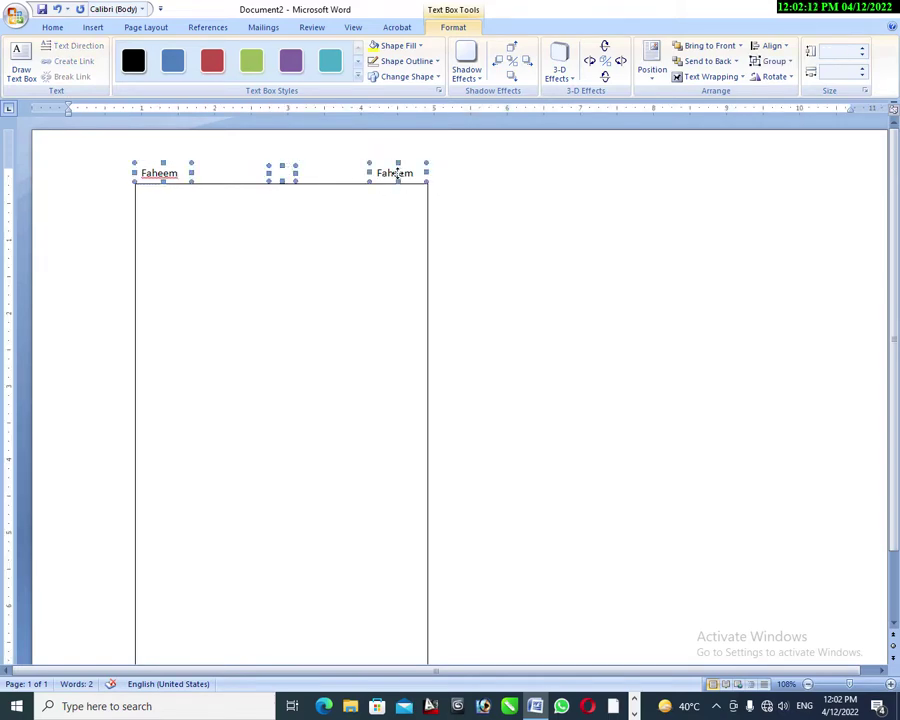
shift+click(370, 256)
key(Escape)
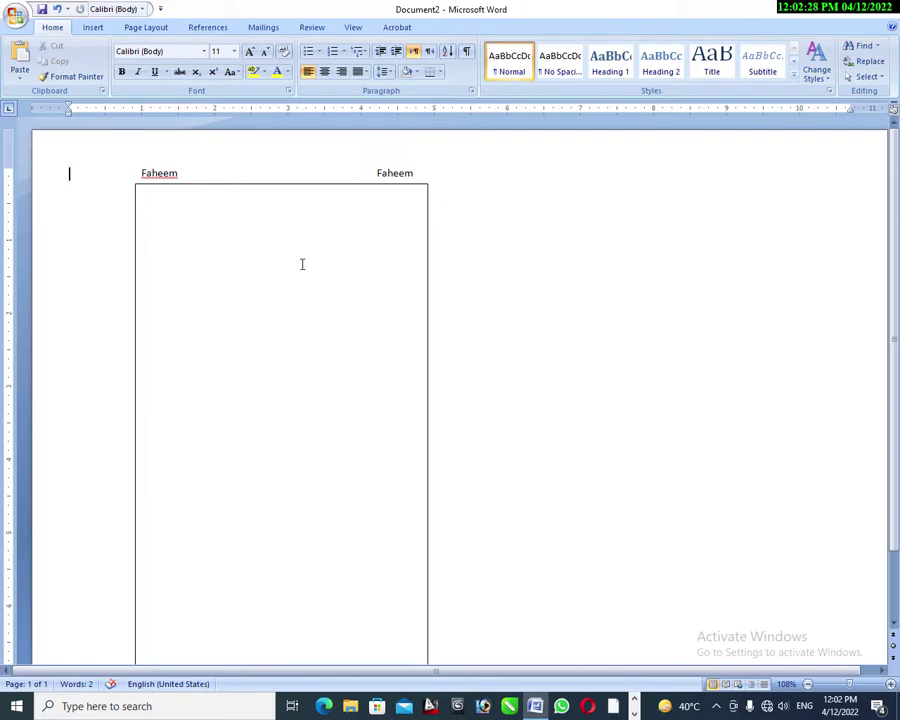
Step: Paste the copied frame with its labels and place it to the right of the original
key(ctrl+v)
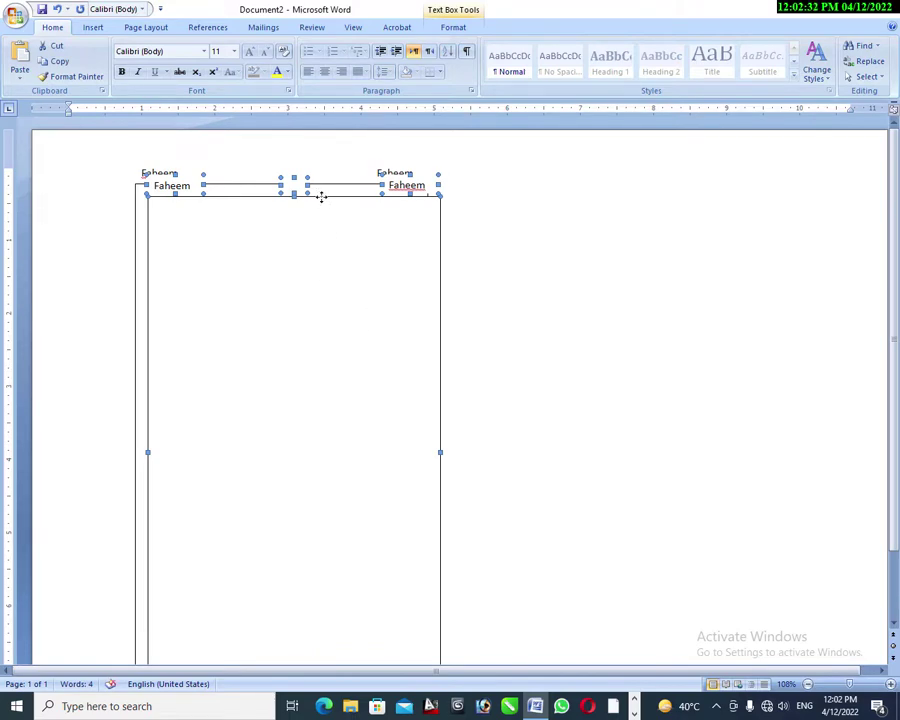
mouse_move(319, 195)
mouse_down()
mouse_move(682, 193)
mouse_move(606, 185)
mouse_move(635, 186)
mouse_up()
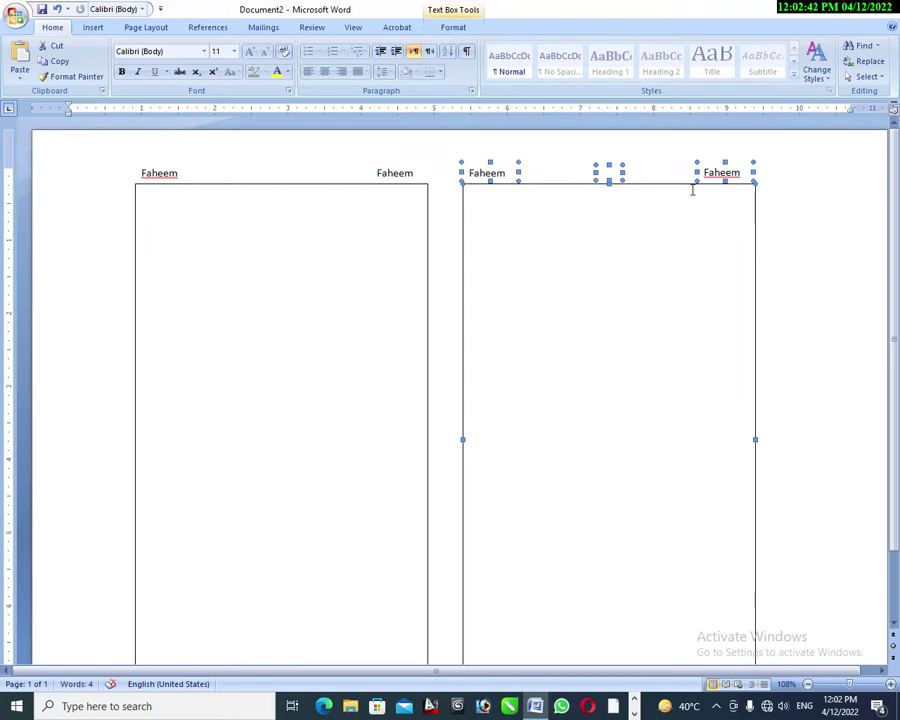
click(770, 287)
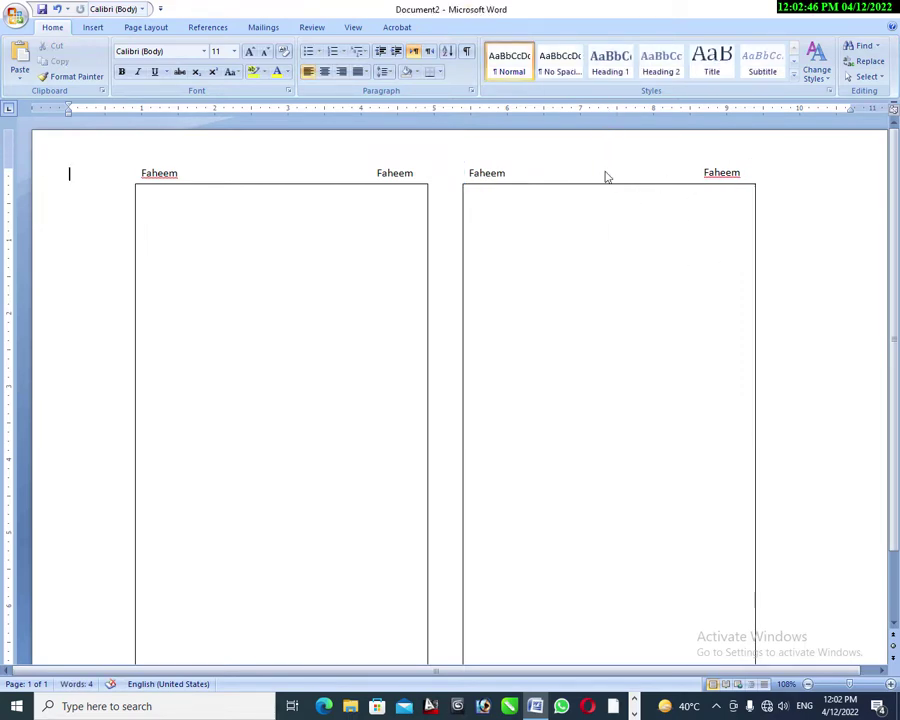
Step: Create links from the left middle box and left frame to their matching boxes on the right
key(ctrl+v)
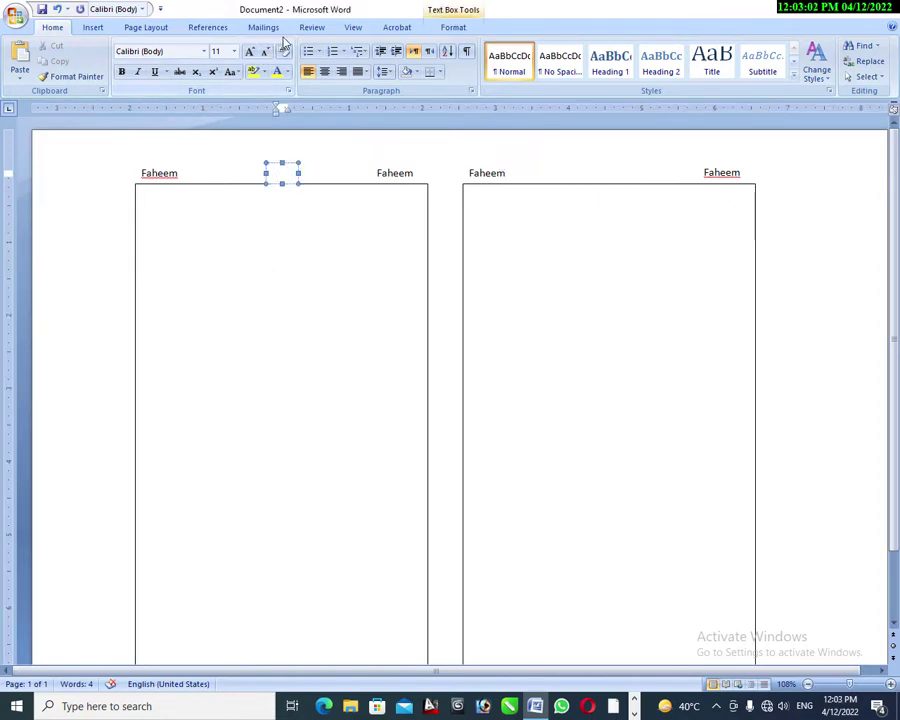
click(453, 27)
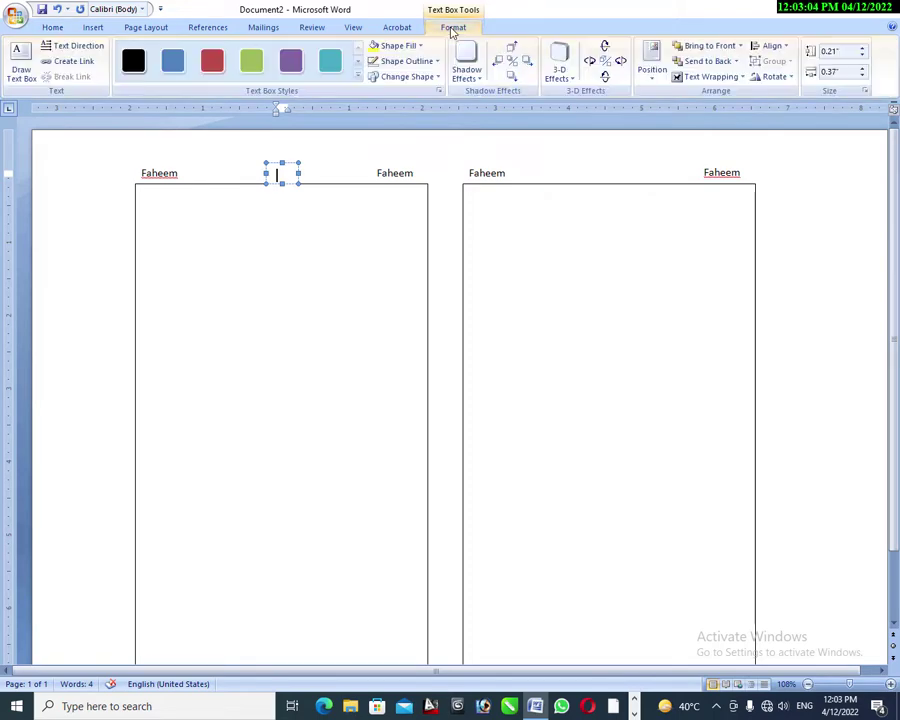
click(70, 61)
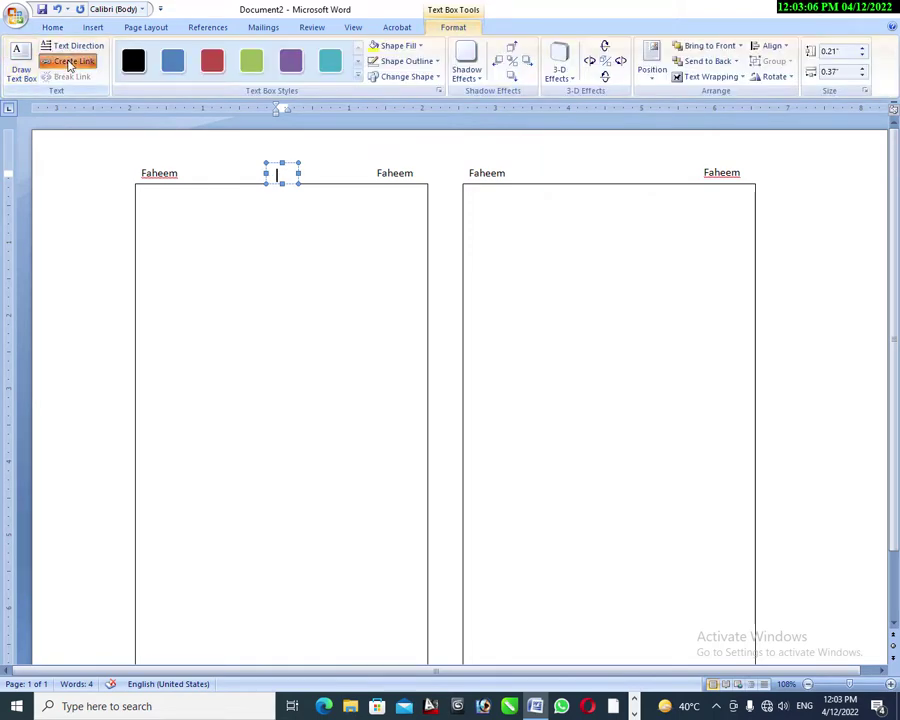
click(598, 174)
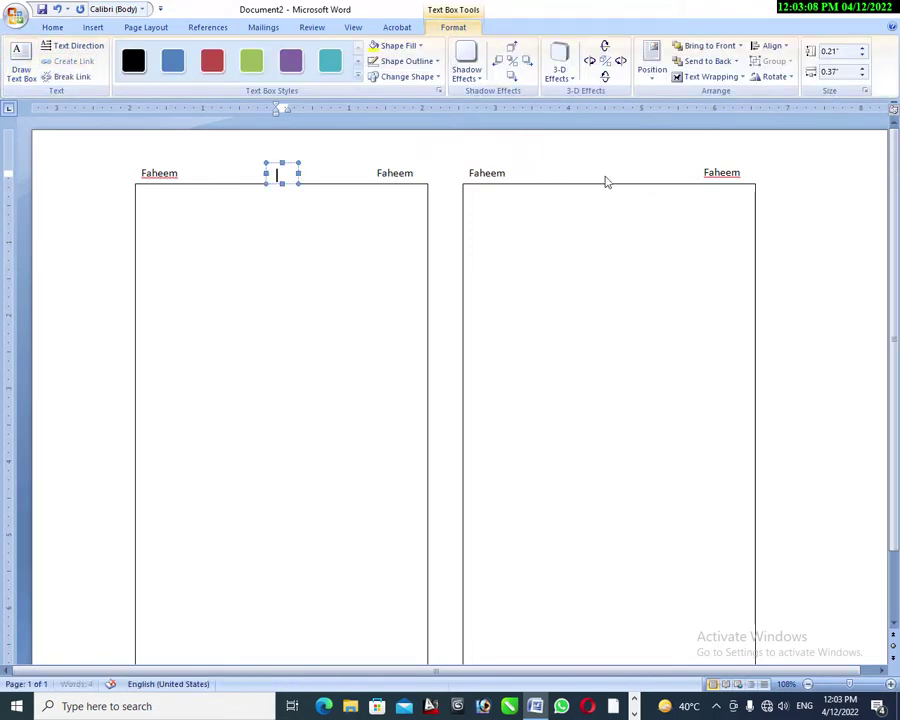
click(325, 274)
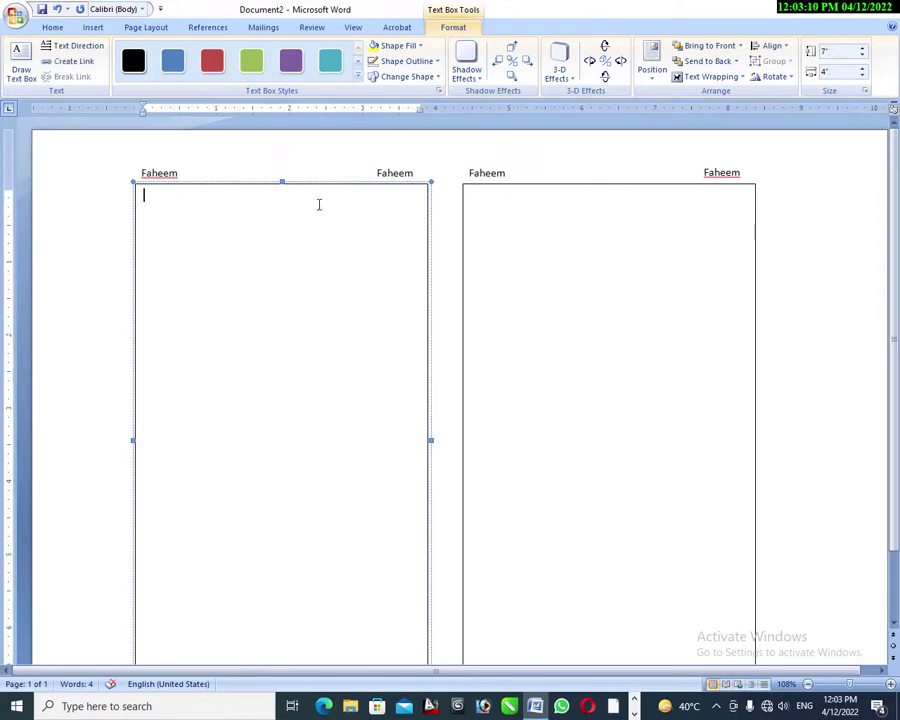
click(72, 61)
click(502, 277)
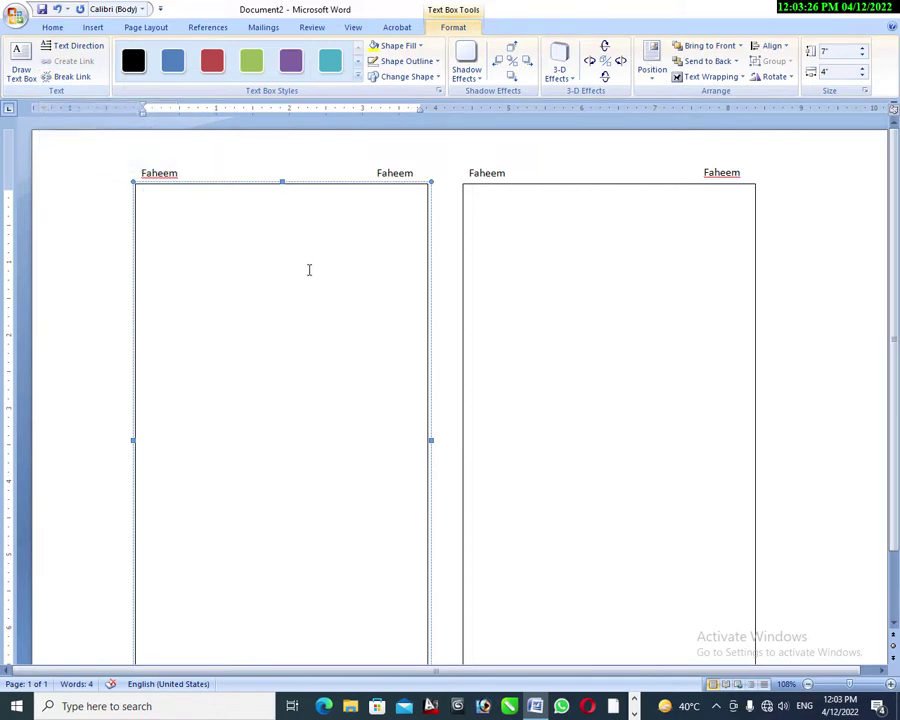
Step: Centre the left middle box, type 1, and continue into the linked right box with 2
drag(284, 170, 298, 183)
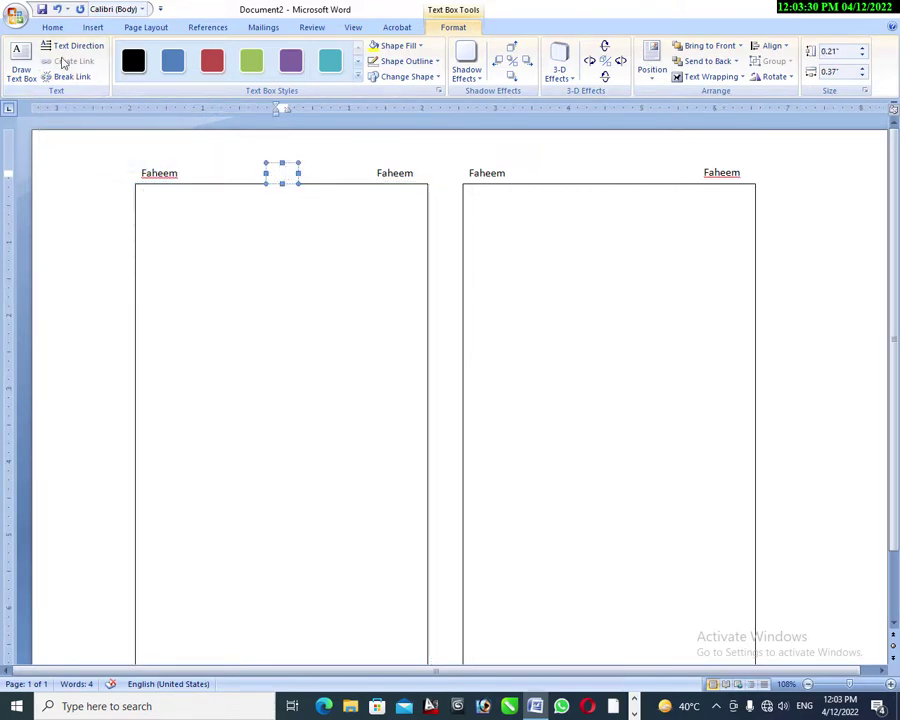
click(50, 28)
click(324, 71)
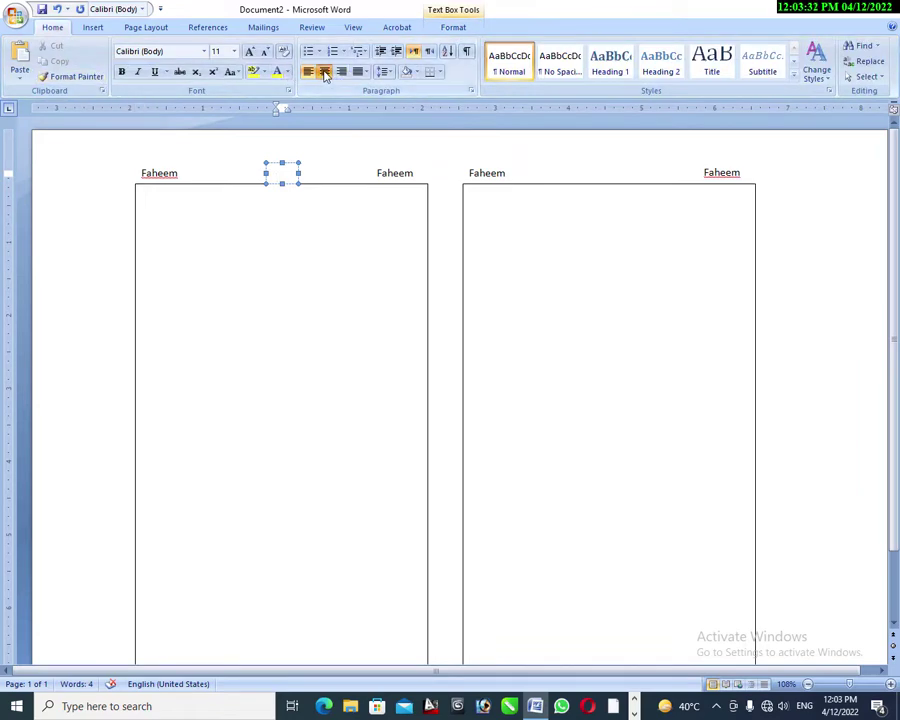
text(1)
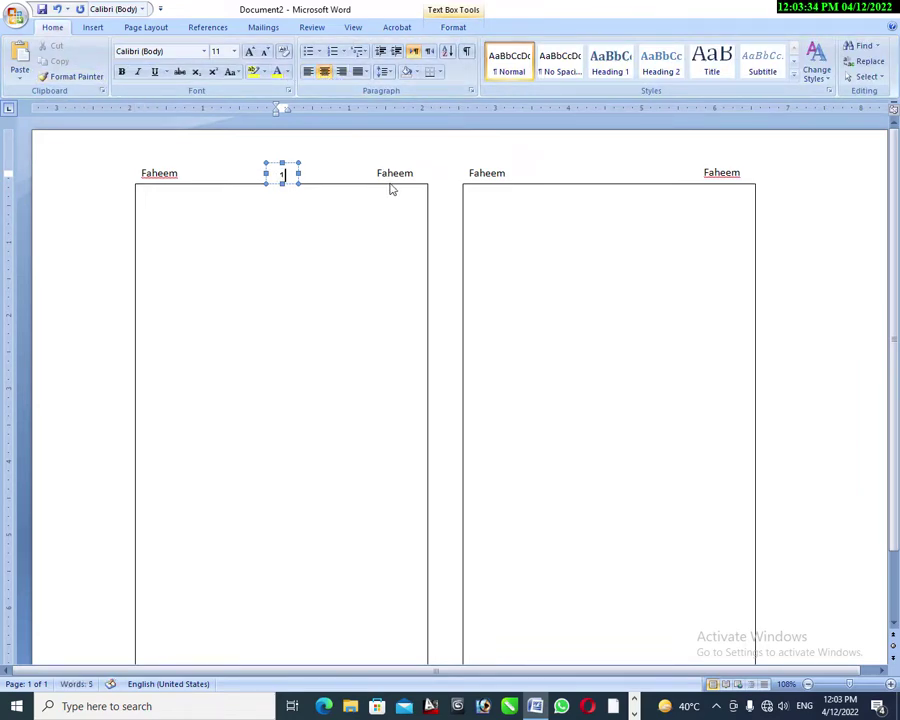
key(ctrl+v)
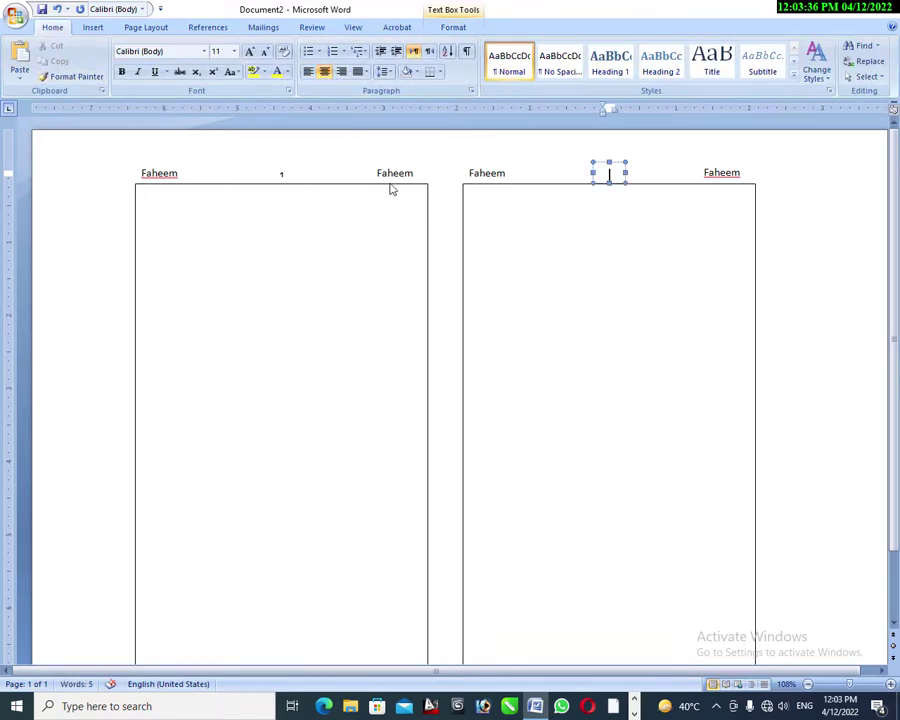
text(2)
click(607, 162)
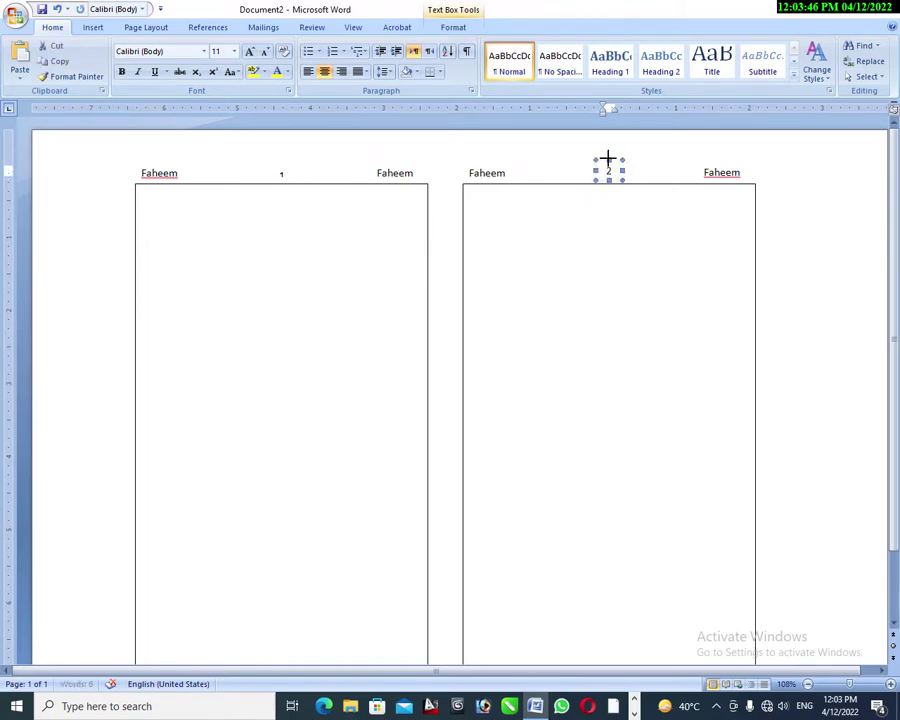
click(293, 176)
click(286, 166)
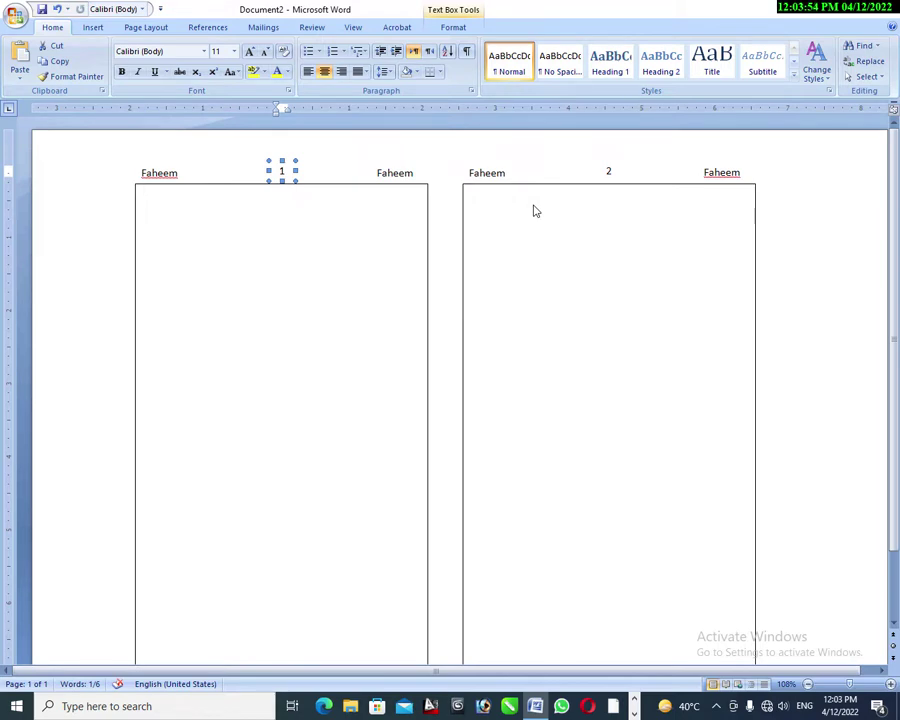
Step: Select all six header boxes across both frames
click(180, 171)
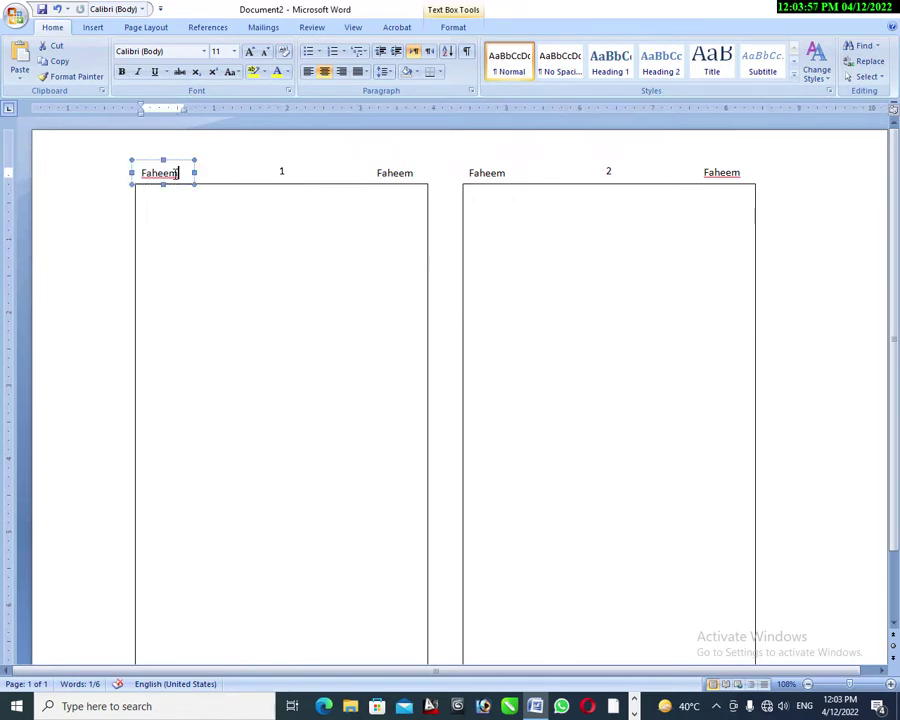
shift+click(281, 170)
shift+click(396, 174)
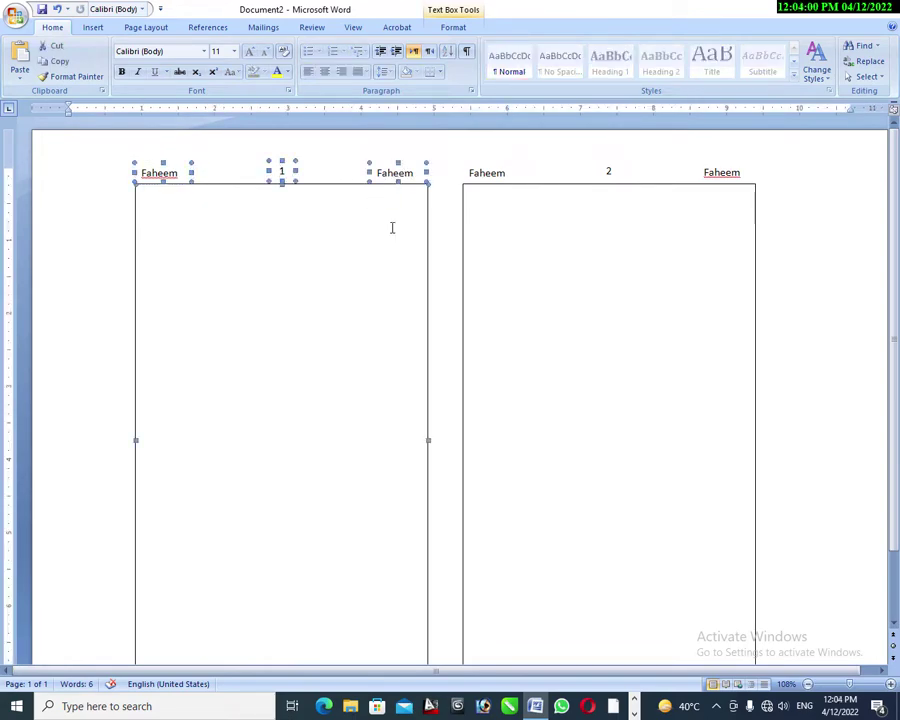
shift+click(478, 172)
shift+click(608, 170)
shift+click(731, 174)
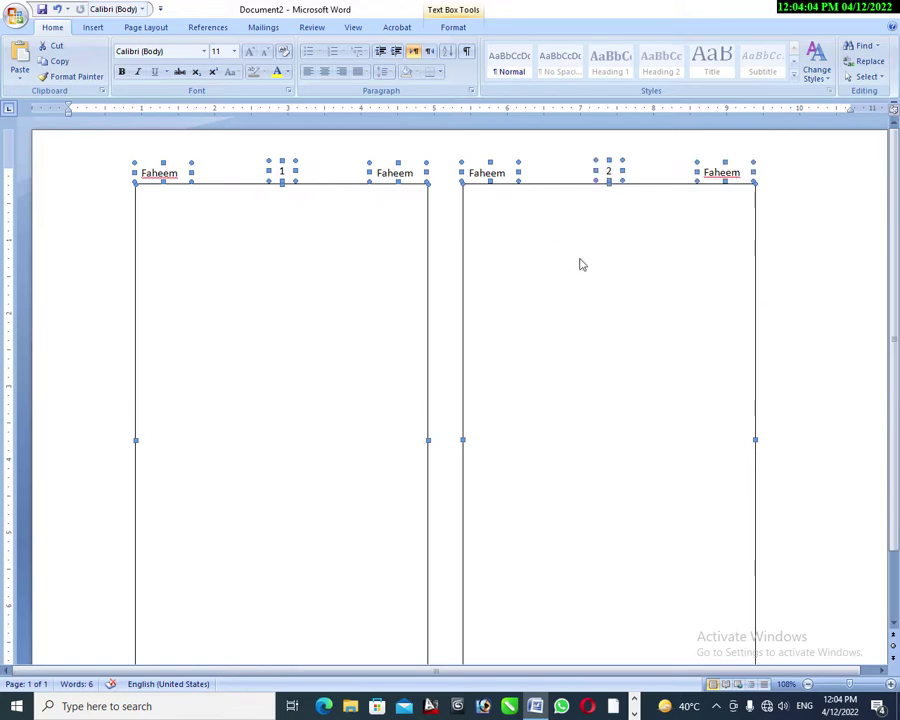
click(522, 330)
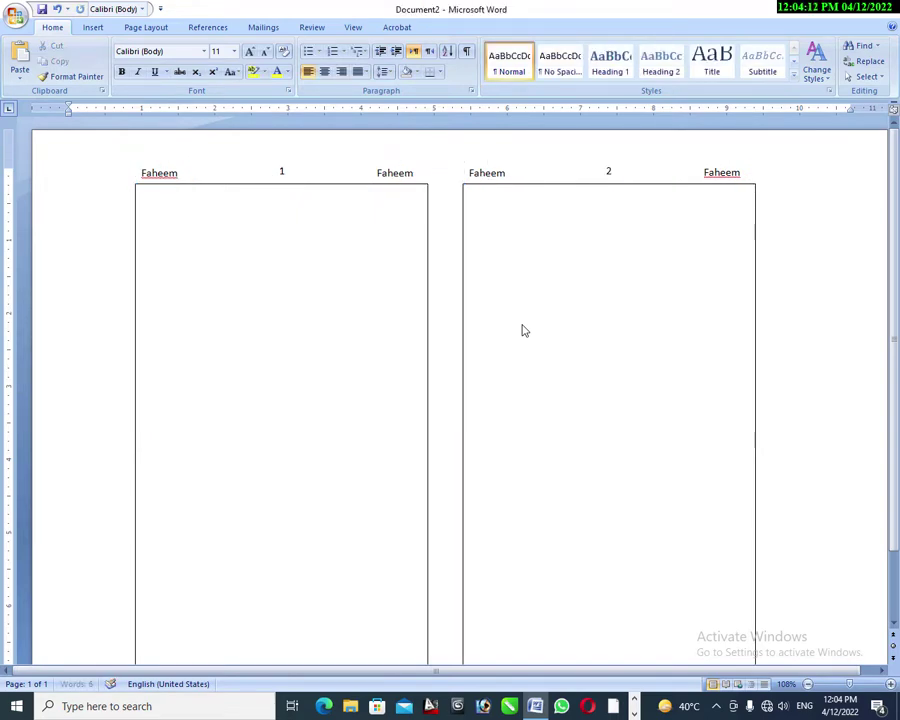
Step: Insert a page break and paste the copied header and text boxes onto page 2
key(ctrl+Return)
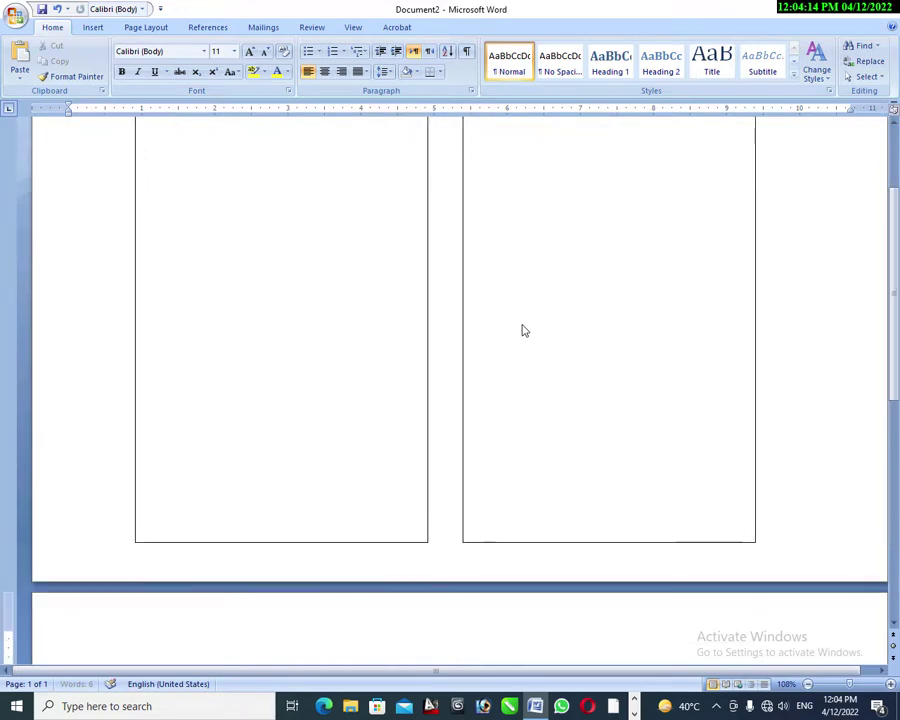
key(ctrl+v)
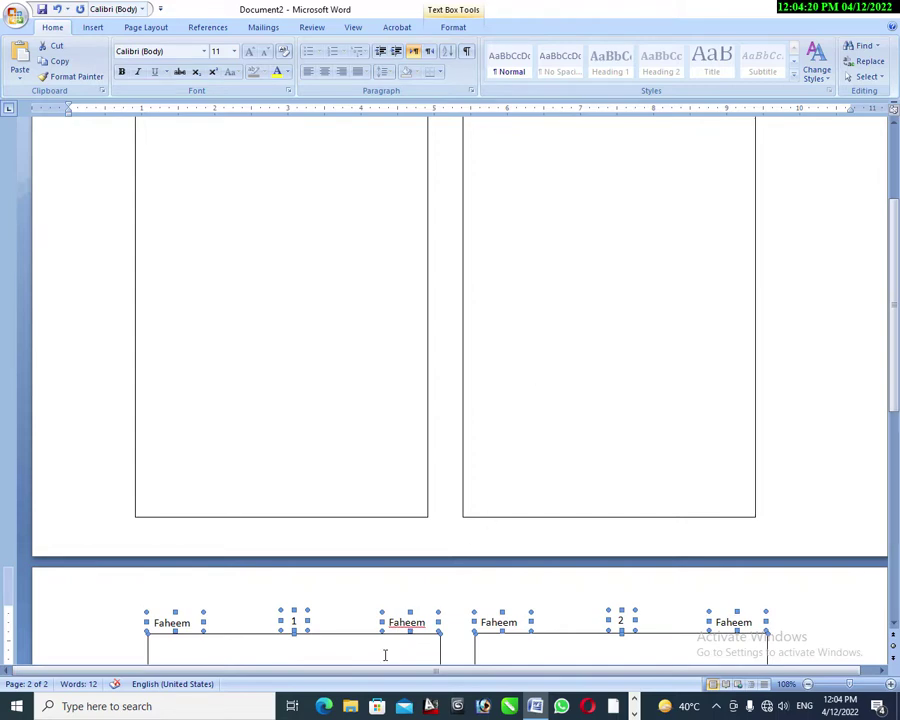
scroll(528, 478, down, 8)
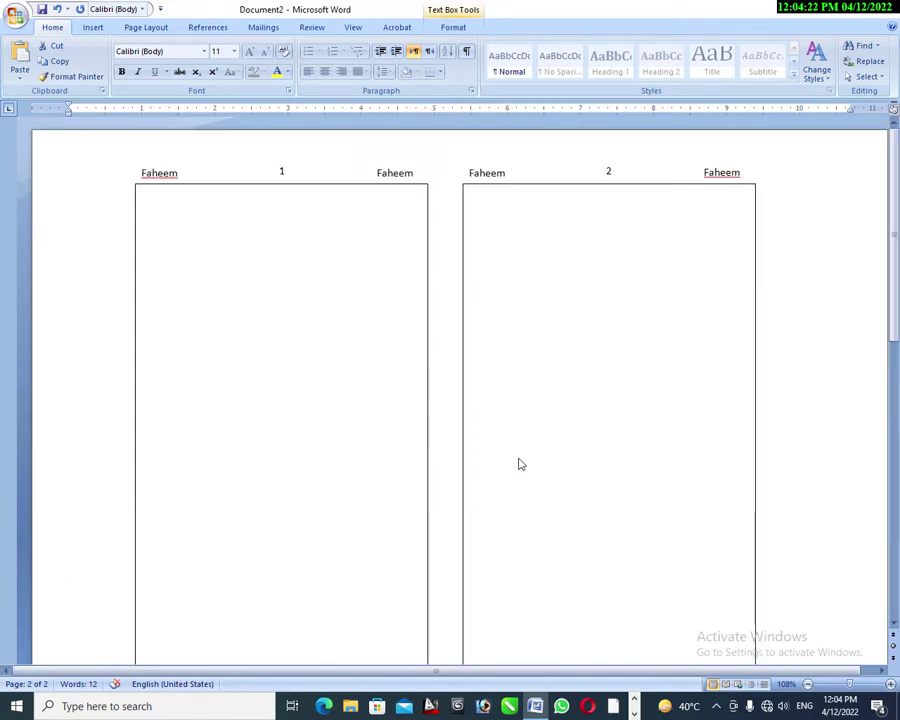
Step: Type filler words in the left text box, paste copies of them, and justify the paragraph
click(361, 328)
text(F sd afsdf)
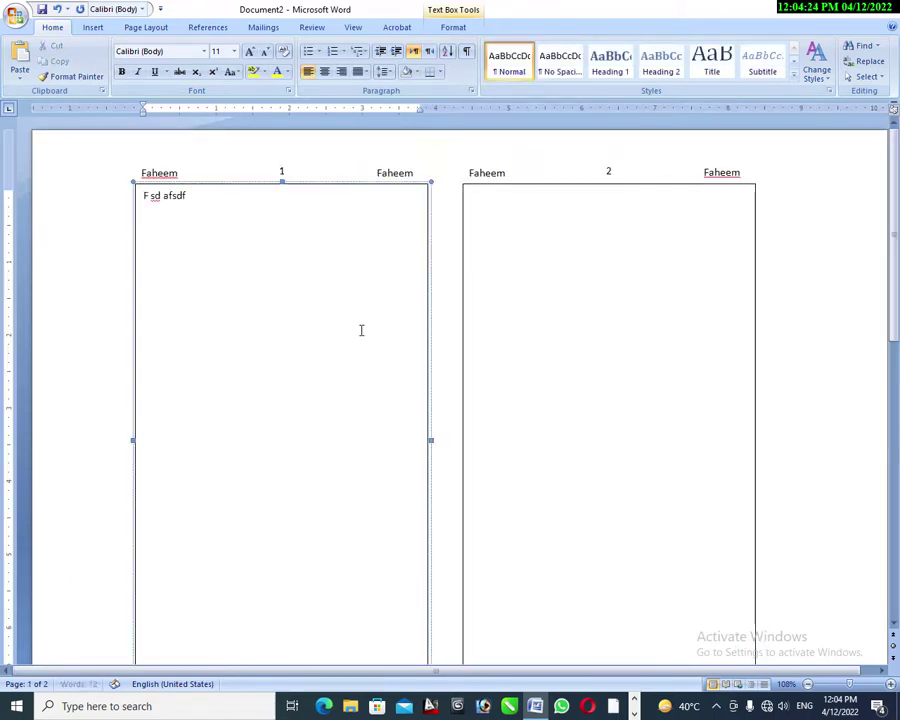
text( saf sdf sdf sda f sda)
key(shift+Left)
key(shift+Left)
key(shift+Left)
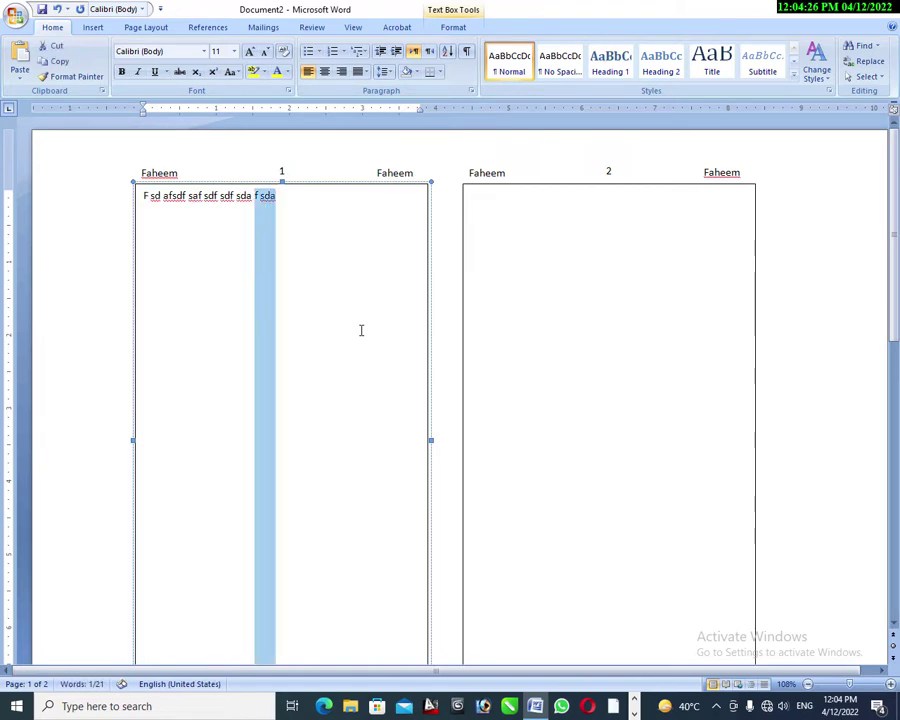
key(shift+Left)
key(shift+Left)
key(shift+Left)
key(shift+Left)
key(shift+Left)
key(ctrl+c)
key(ctrl+v)
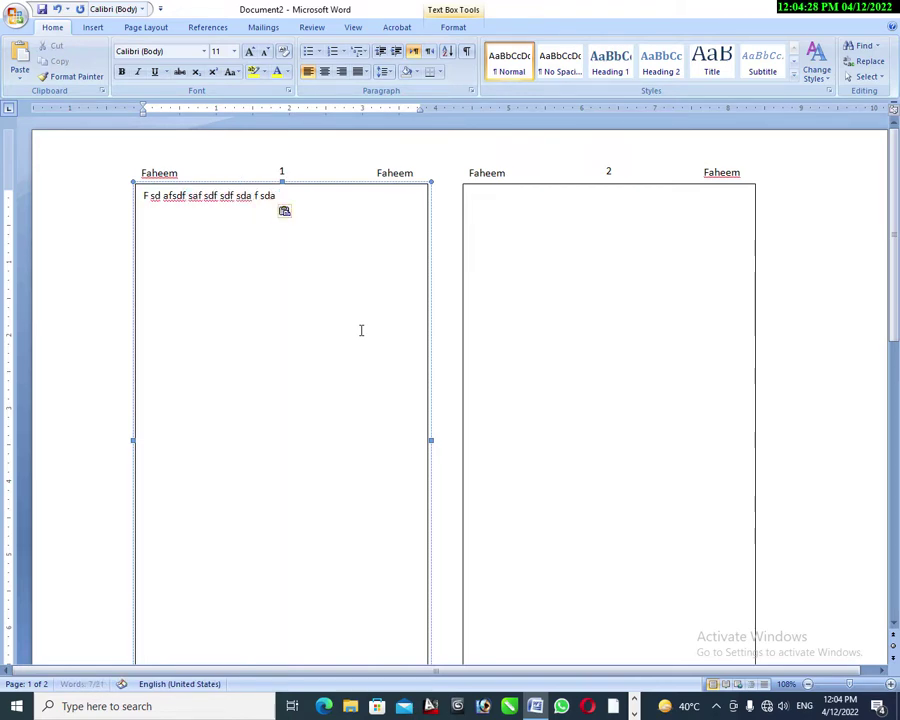
key(ctrl+v)
key(ctrl+v)
key(ctrl+v)
key(ctrl+v)
key(ctrl+v)
key(ctrl+v)
key(ctrl+v)
key(ctrl+v)
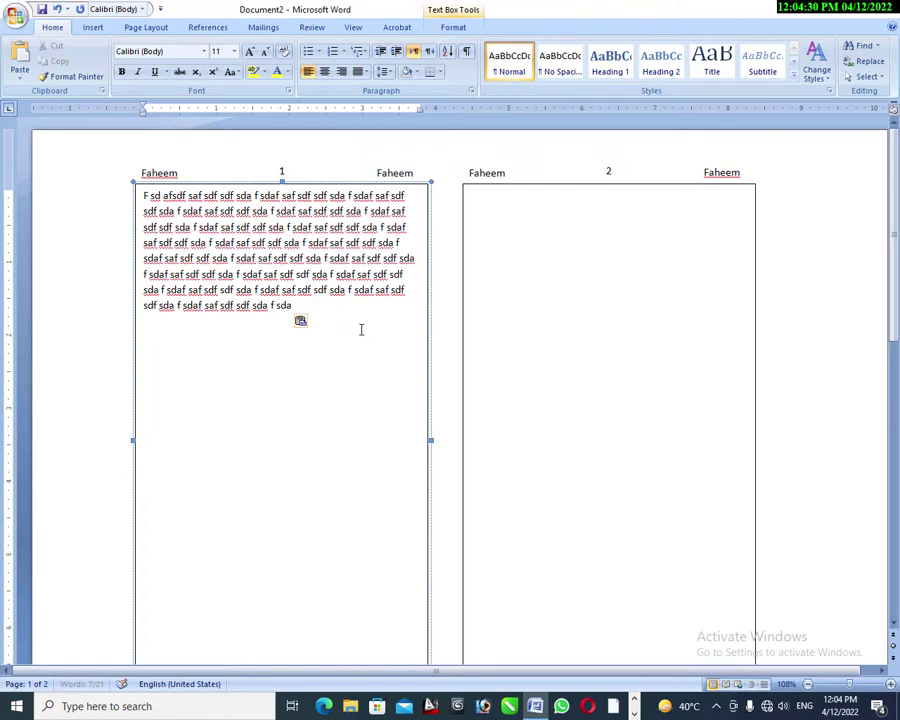
click(364, 72)
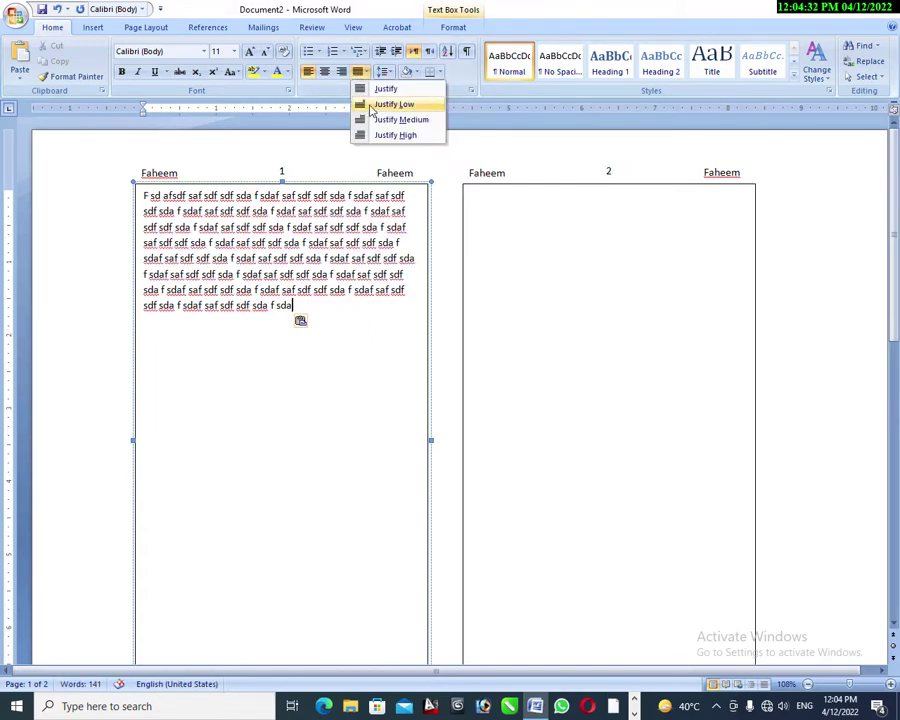
click(370, 106)
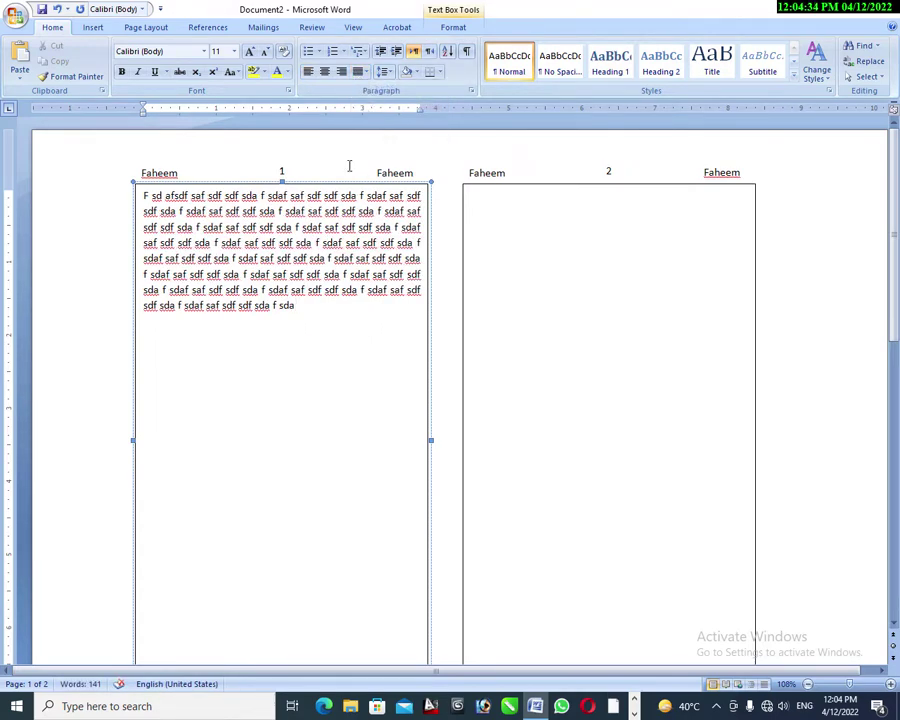
Step: Copy all the box's text and paste it repeatedly until it overflows into the right box
key(ctrl+a)
key(ctrl+c)
key(ctrl+v)
key(ctrl+v)
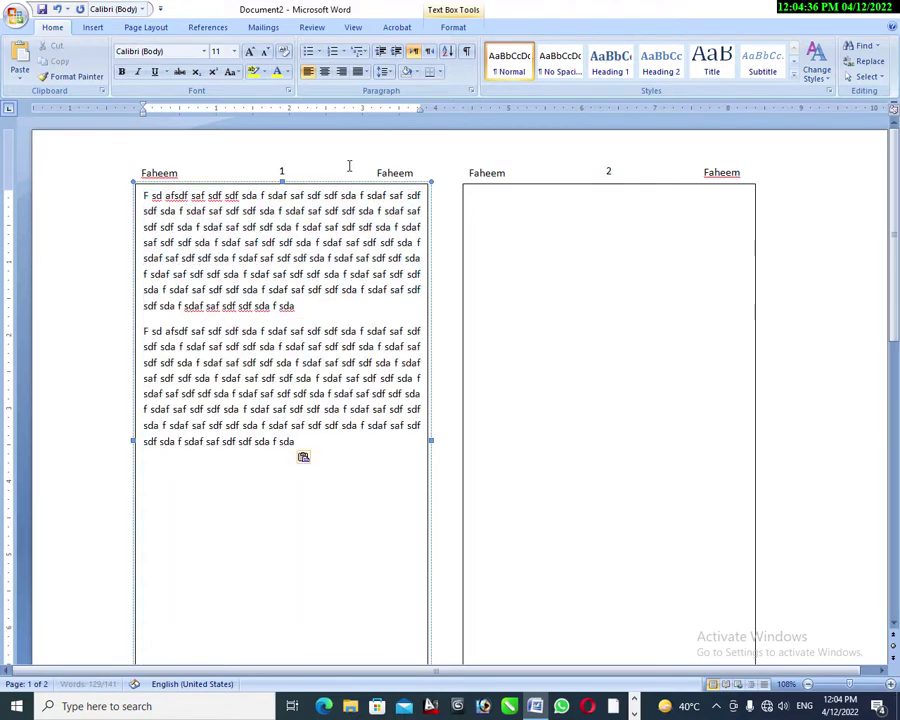
key(ctrl+v)
key(ctrl+v)
key(ctrl+v)
key(ctrl+v)
key(ctrl+v)
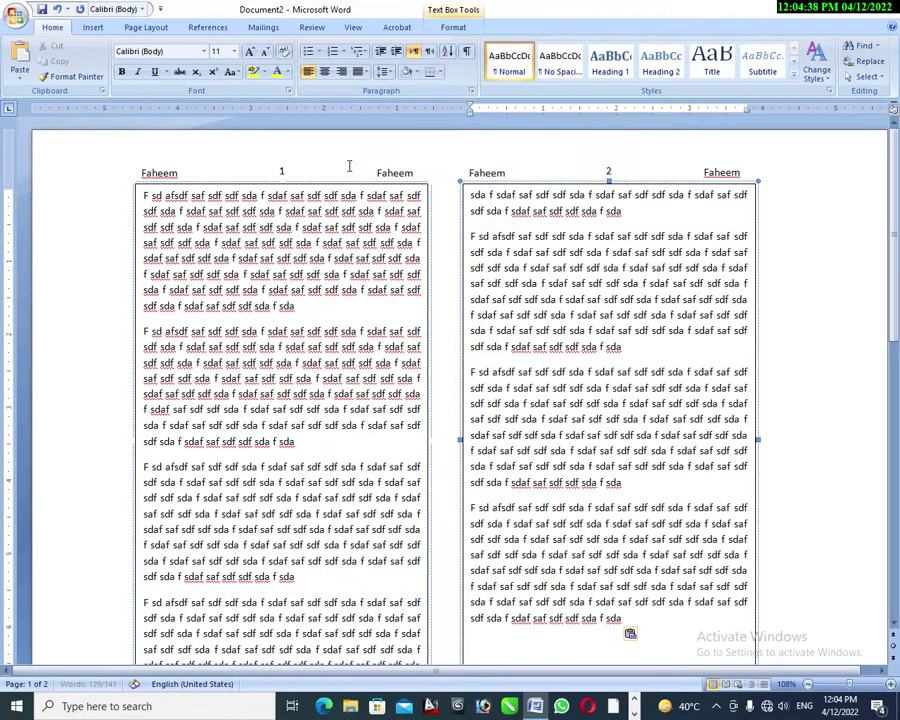
key(ctrl+v)
scroll(349, 165, down, 10)
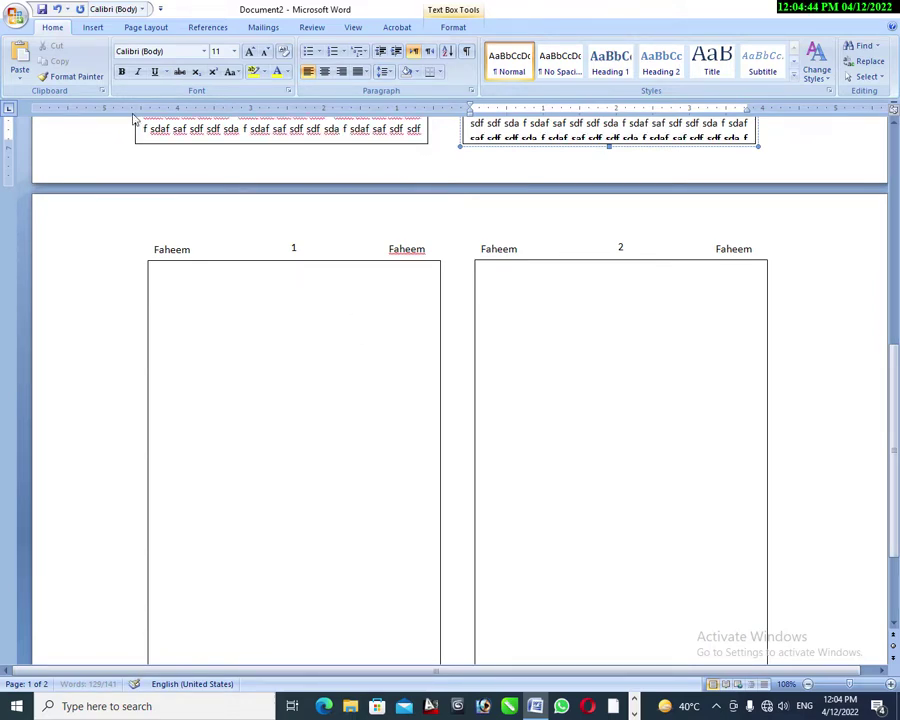
Step: Link page 1's right text box to page 2's left text box with Create Link
click(450, 28)
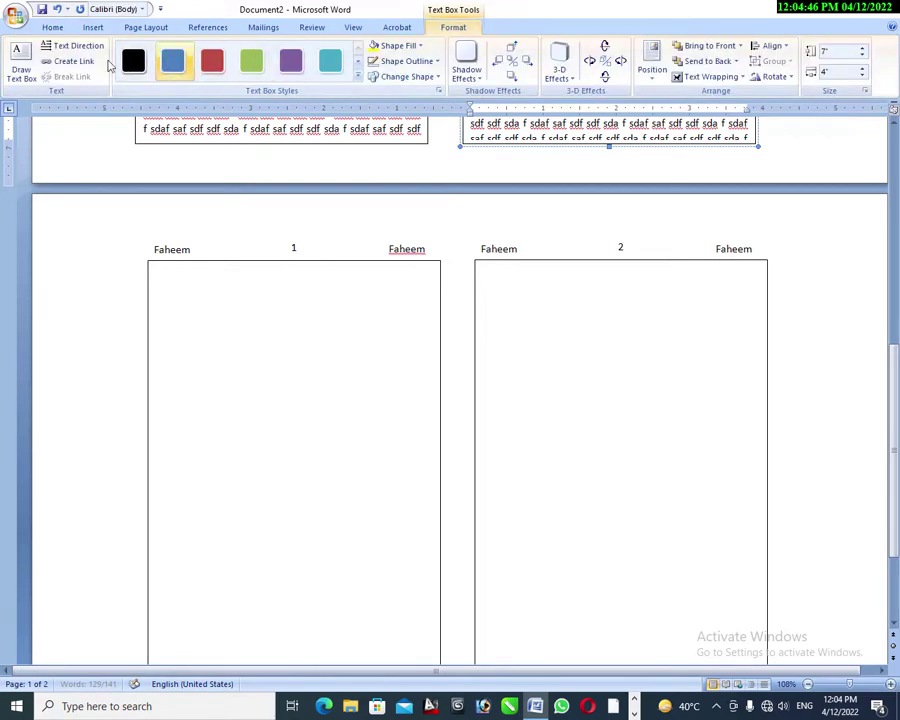
click(70, 60)
click(275, 317)
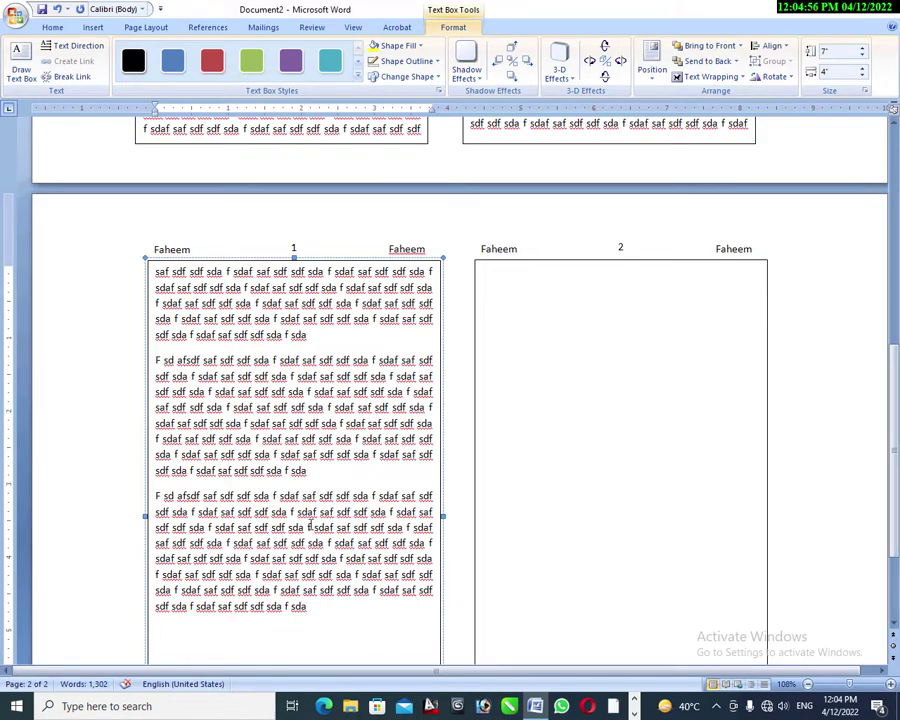
Step: Select all the linked filler text and adjust its font size with Shrink and Grow Font
key(ctrl+a)
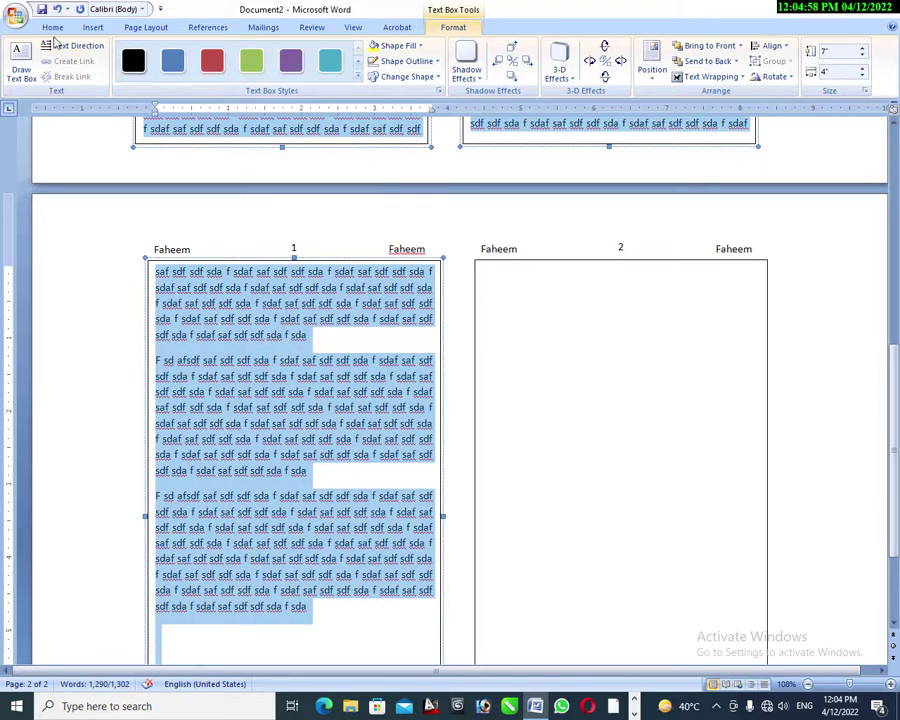
click(48, 27)
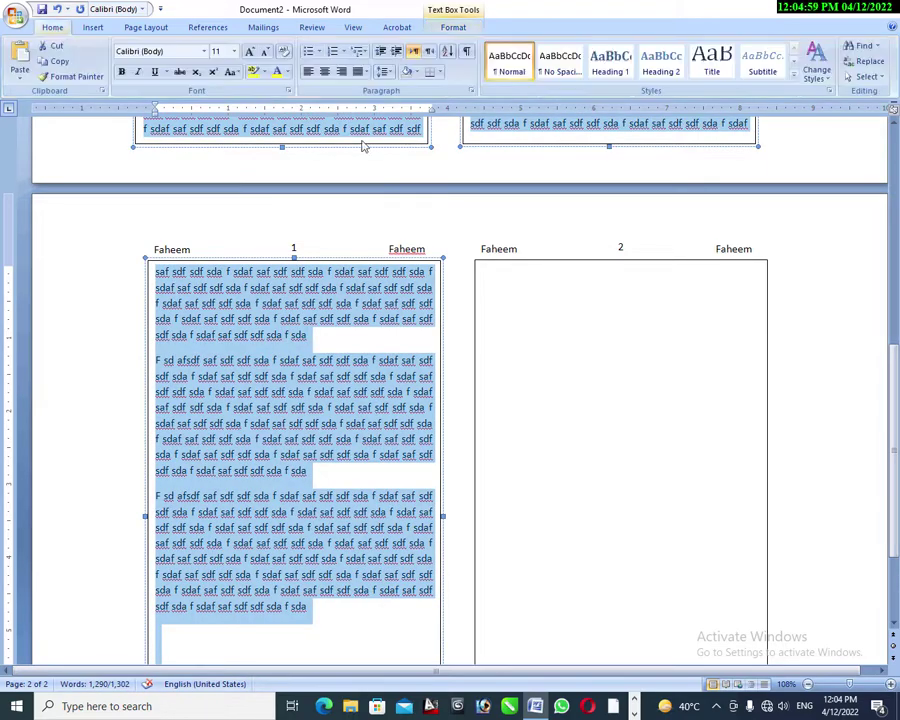
click(265, 53)
click(263, 54)
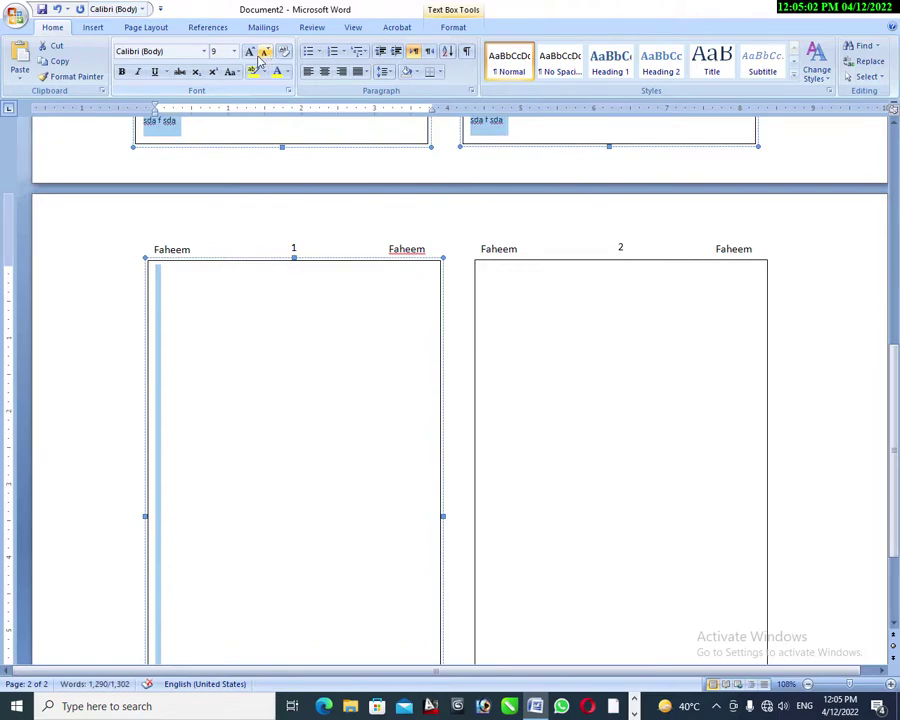
click(251, 54)
click(251, 54)
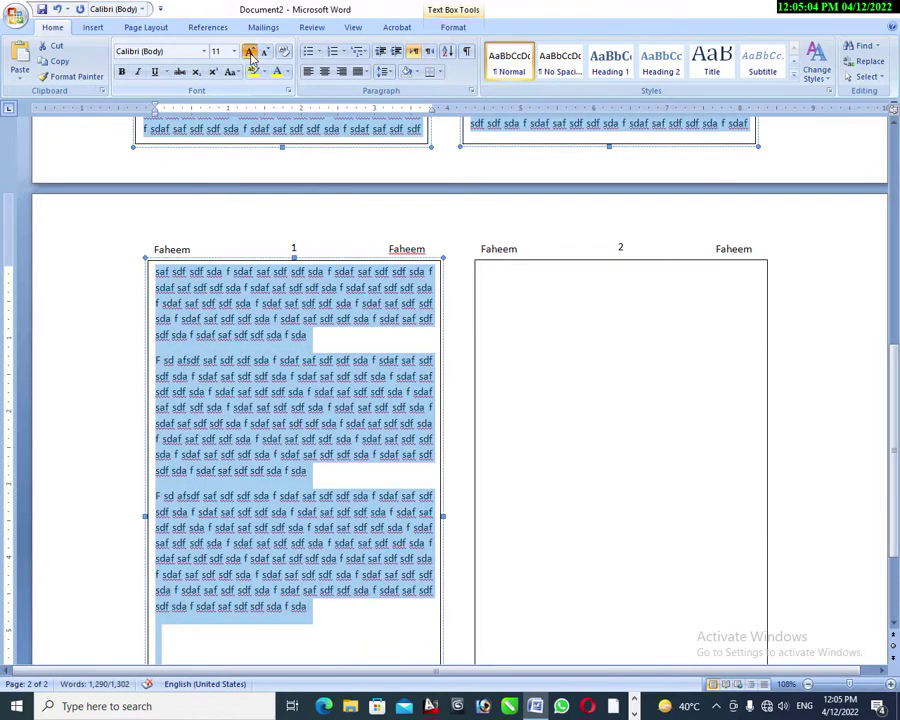
click(251, 54)
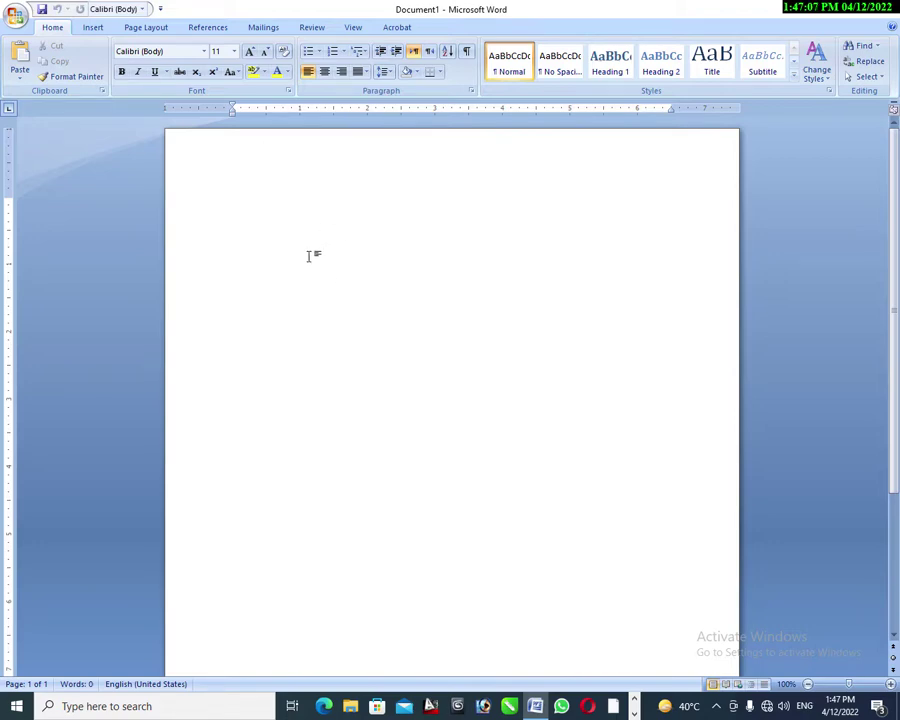
Step: Set a custom 5" x 8" paper size in Page Setup
click(141, 30)
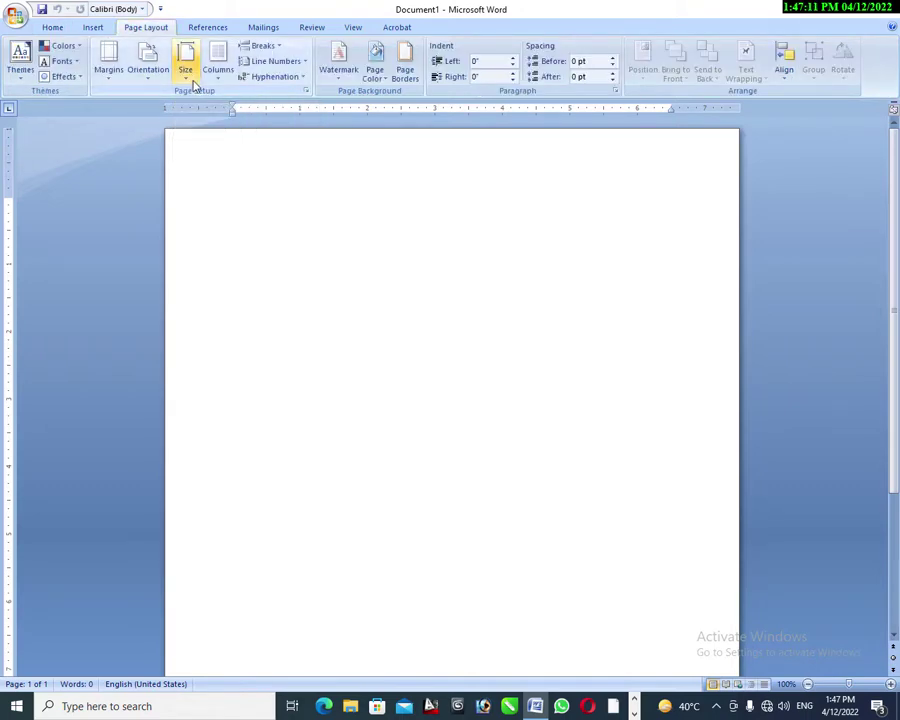
click(194, 86)
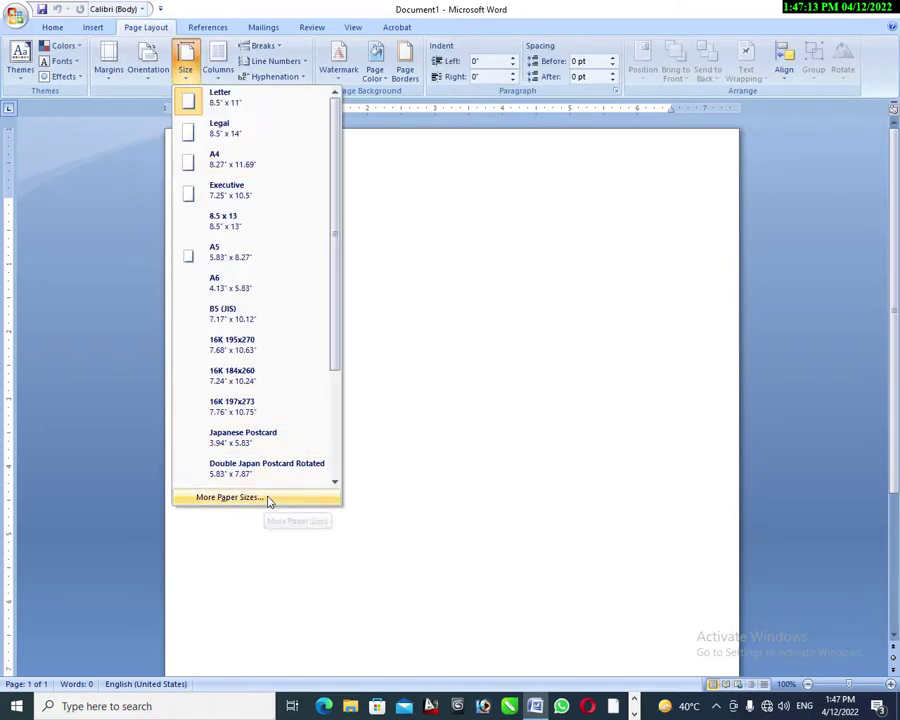
click(268, 498)
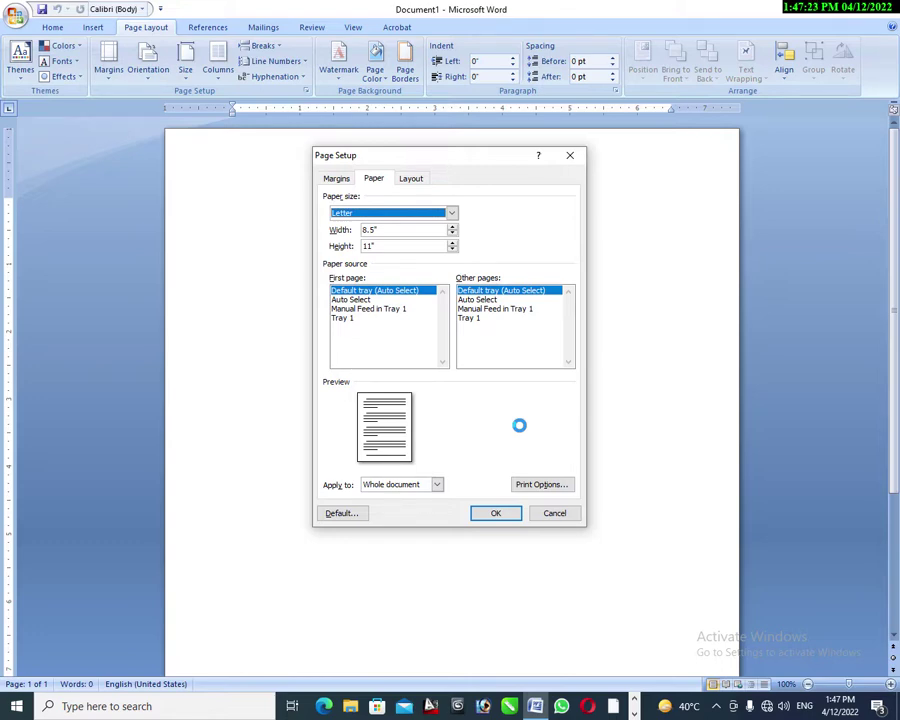
click(389, 229)
drag(389, 229, 342, 232)
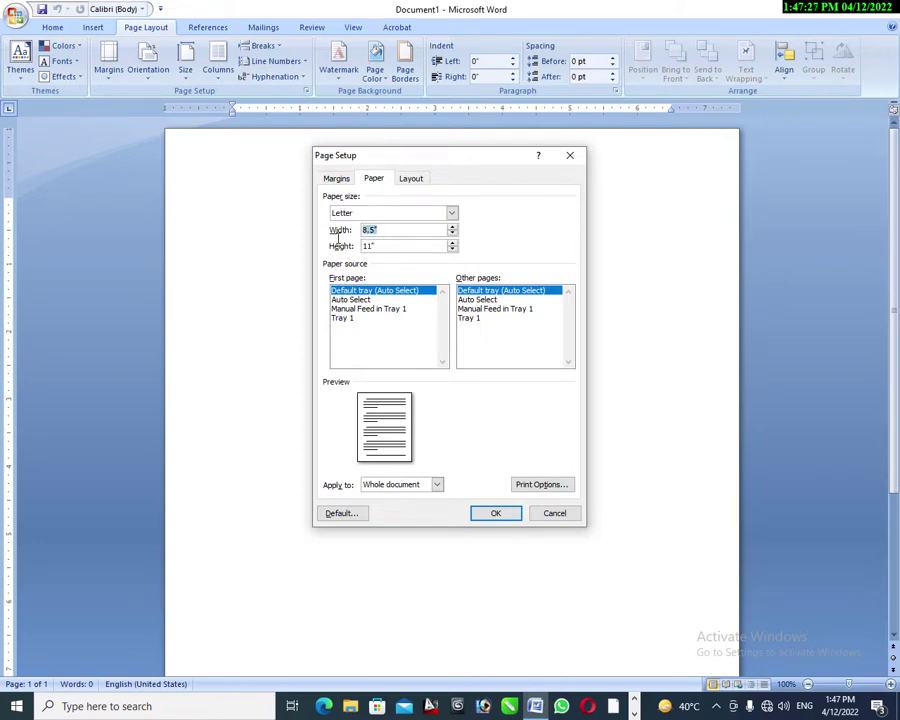
text(4)
key(Tab)
text(7)
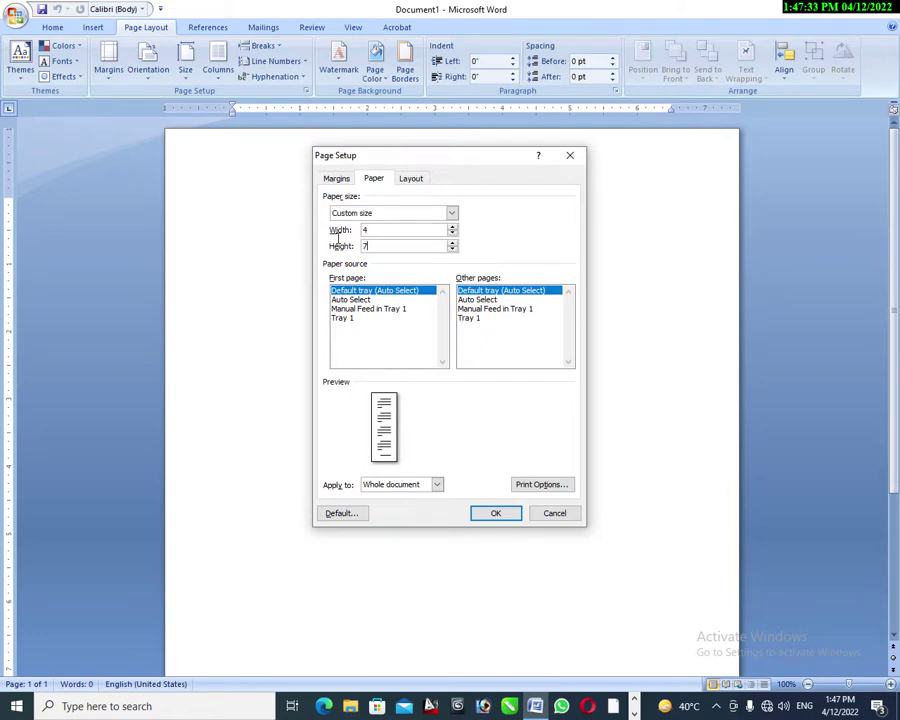
key(shift+Tab)
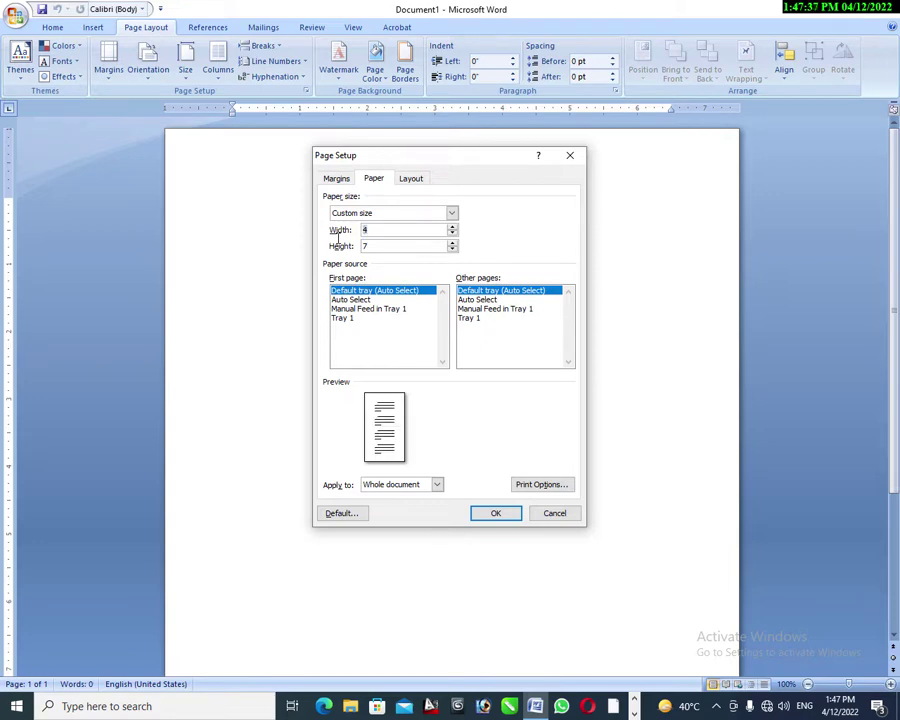
text(5)
key(Tab)
text(8)
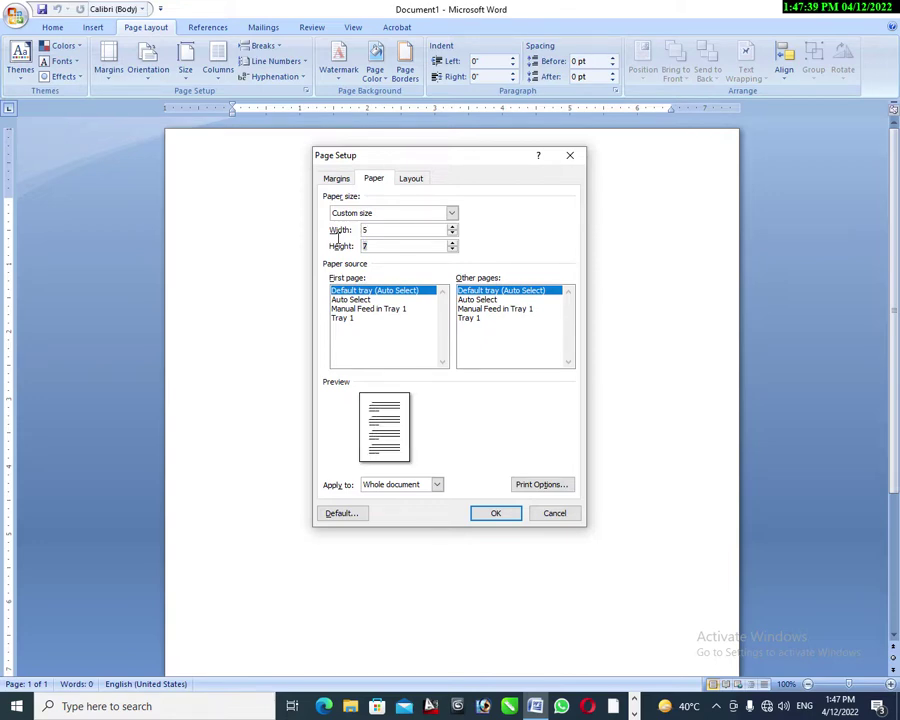
Step: Set all four page margins to 0.5" and apply the page setup
click(337, 178)
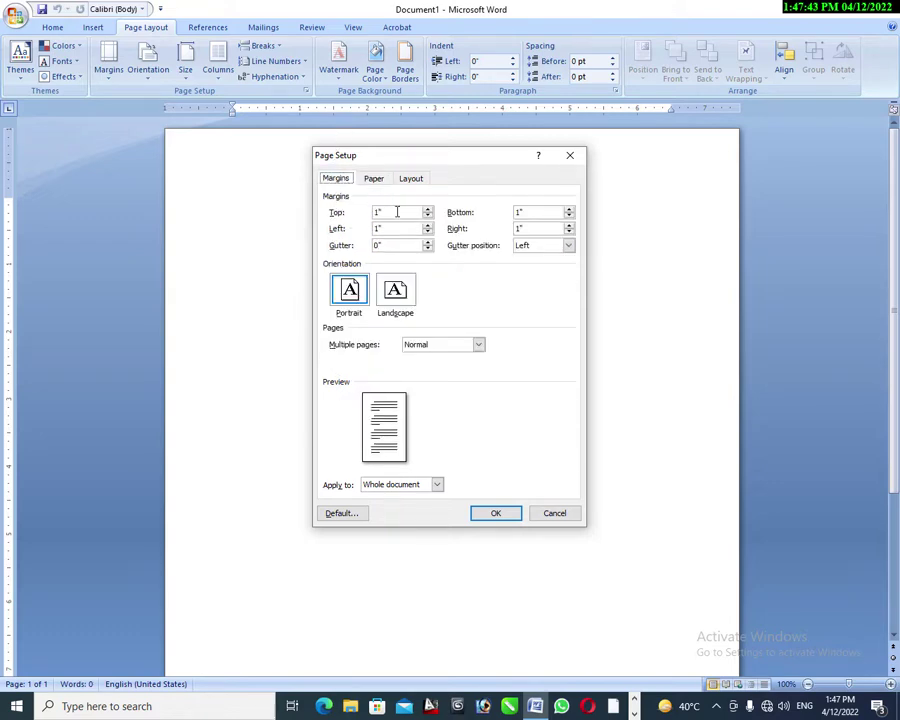
key(Tab)
key(Tab)
text(.5)
key(Tab)
text(.5)
key(Tab)
text(.)
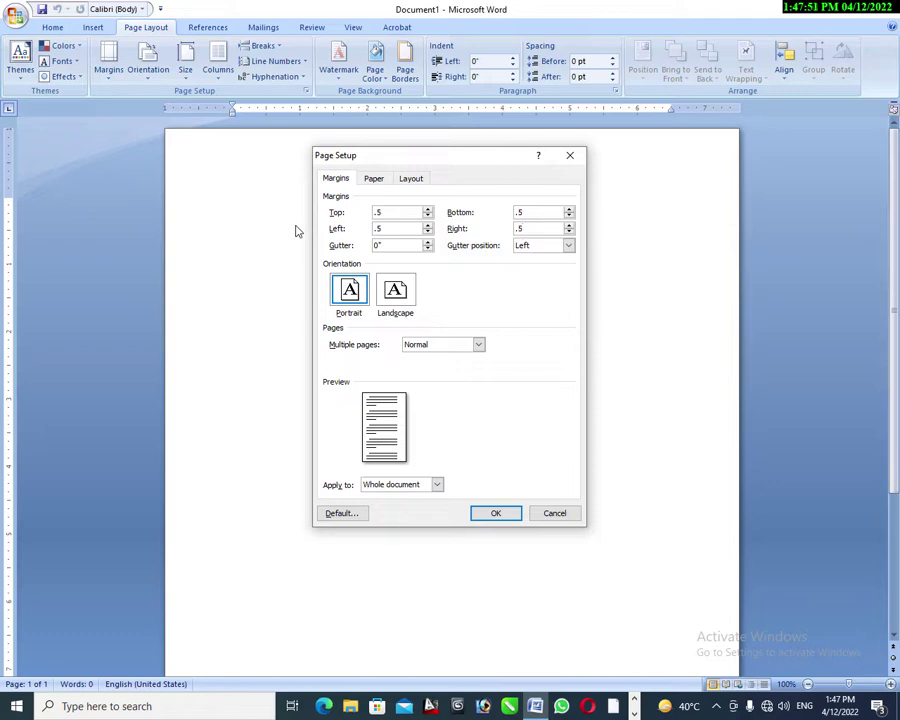
click(424, 180)
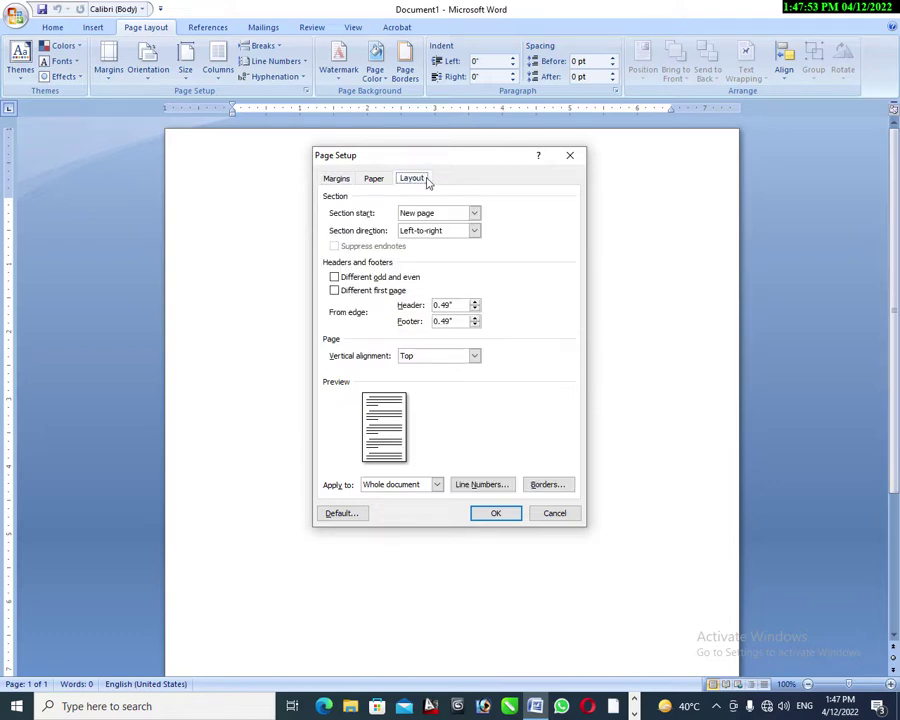
click(496, 513)
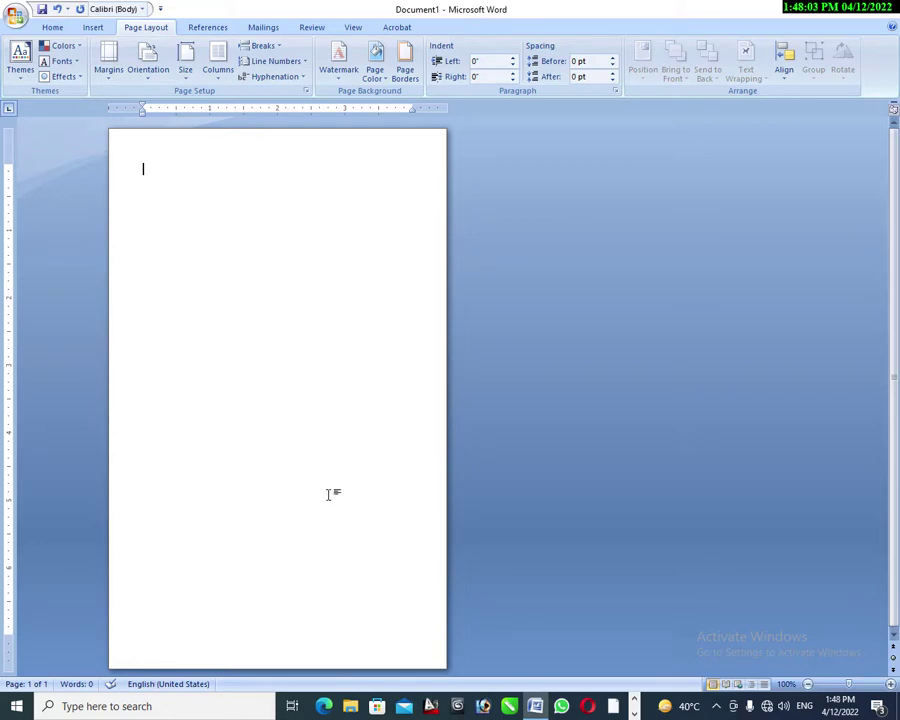
Step: Add a Rounded Rectangle 2 page number at the top of the page header
double_click(245, 150)
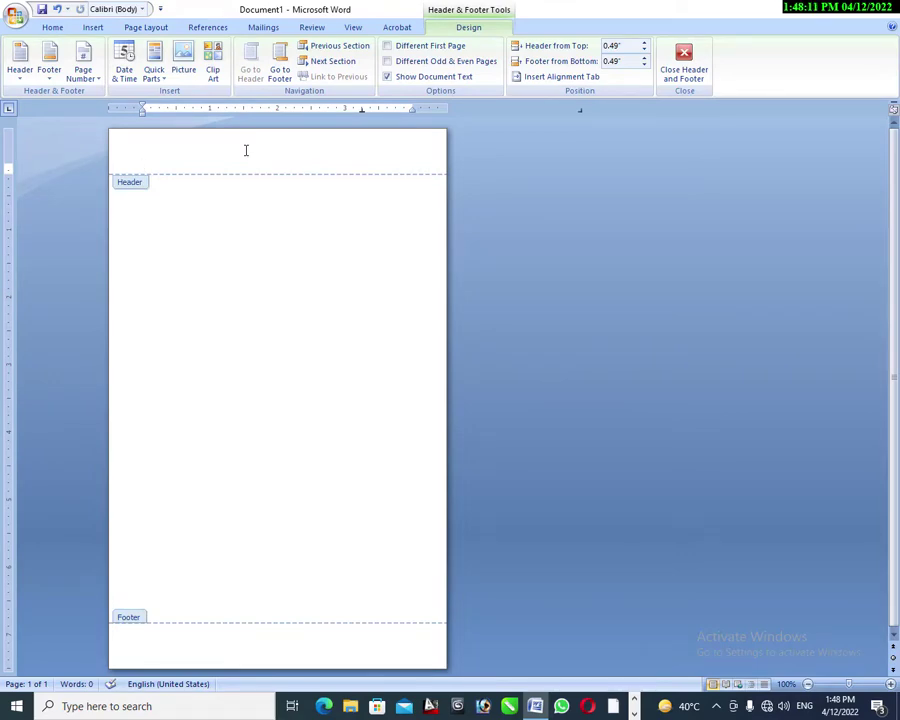
click(91, 78)
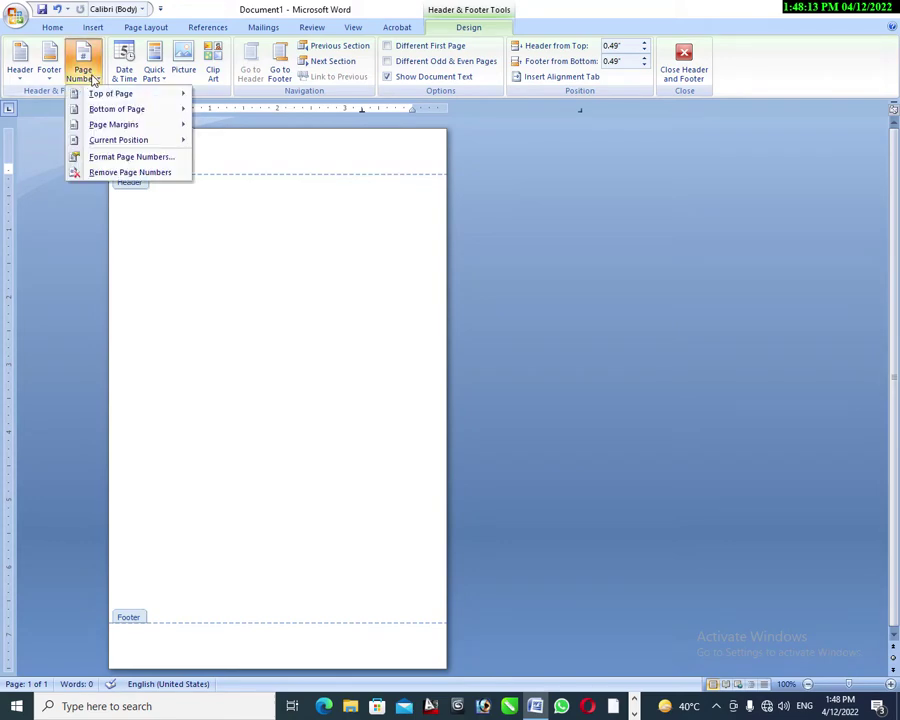
mouse_move(114, 94)
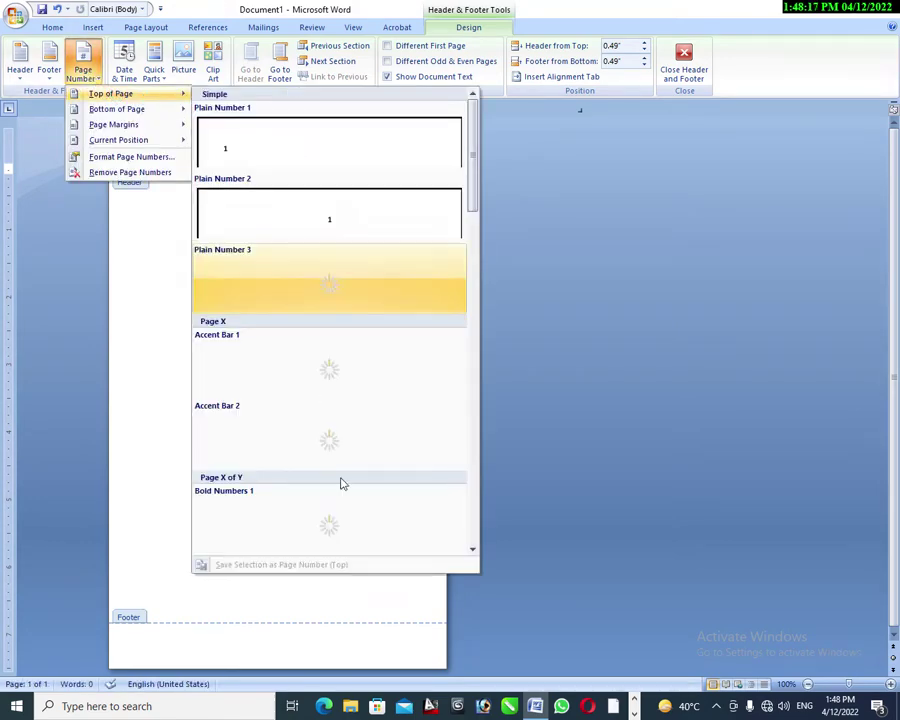
scroll(371, 492, down, 5)
scroll(371, 492, down, 5)
scroll(371, 492, down, 2)
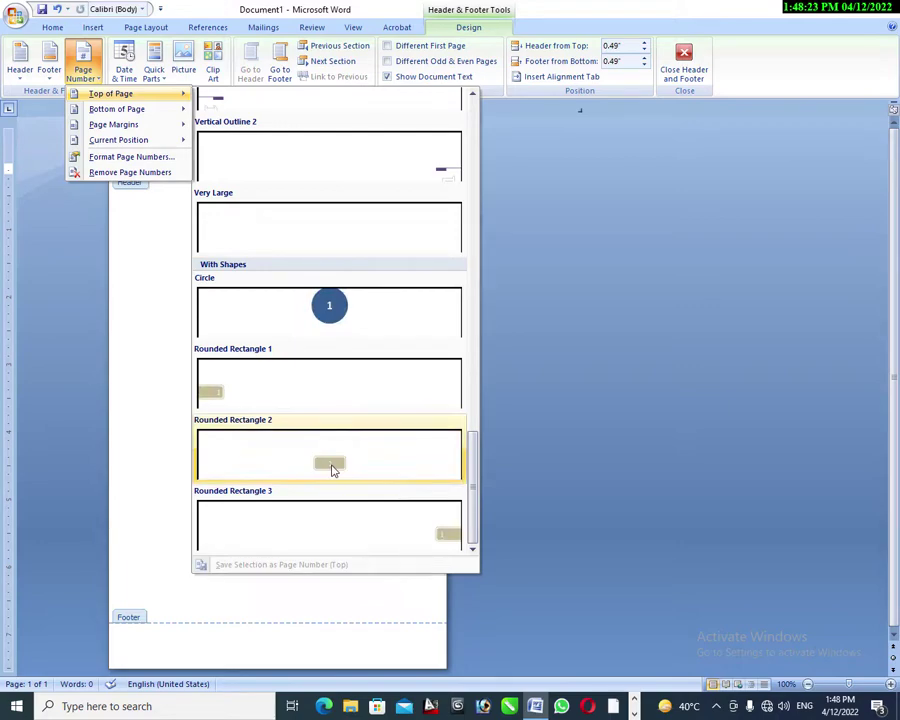
click(333, 470)
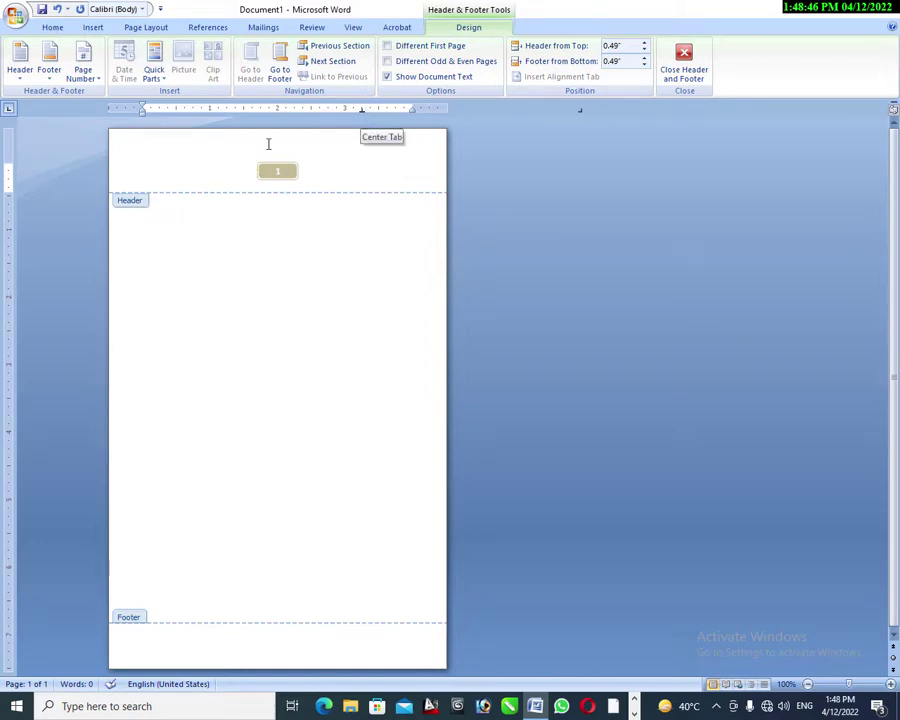
Step: Clear the header's 6.5" tab stop and move the centre tab stop left to about 2"
click(53, 28)
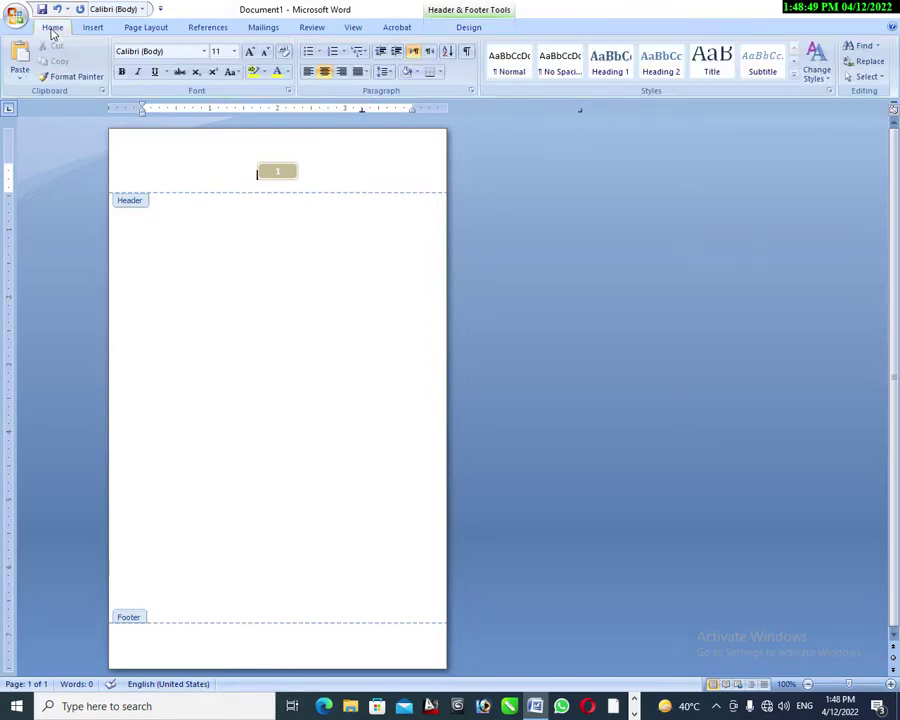
click(472, 92)
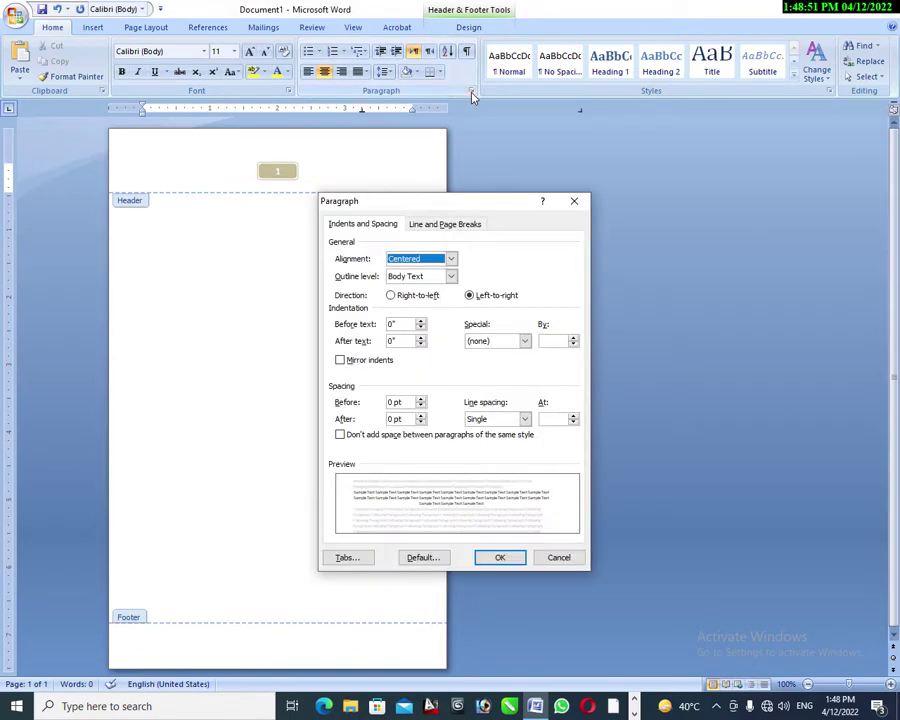
click(369, 557)
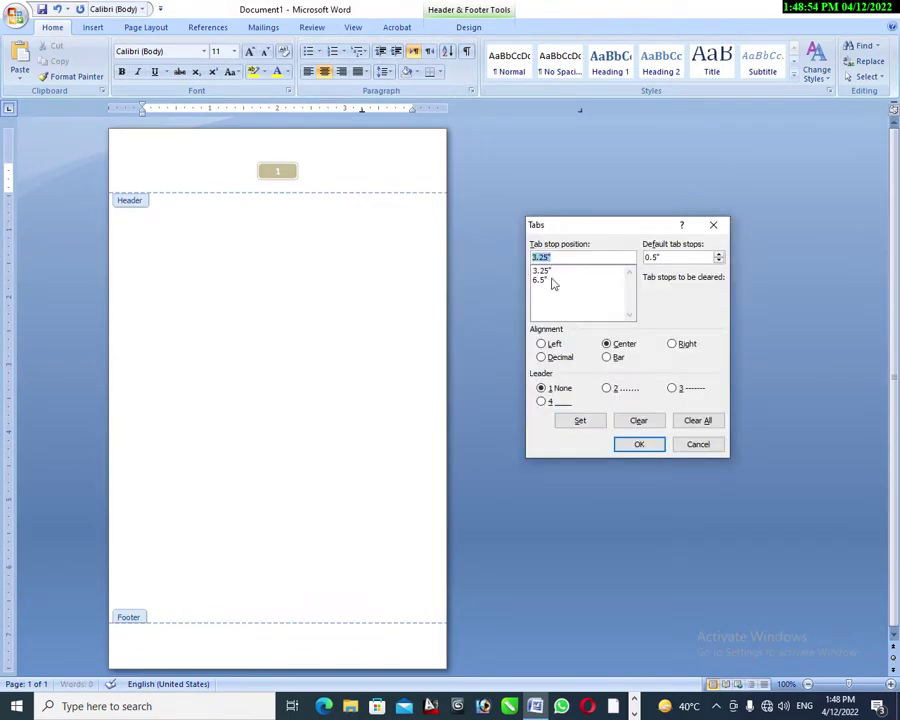
click(551, 281)
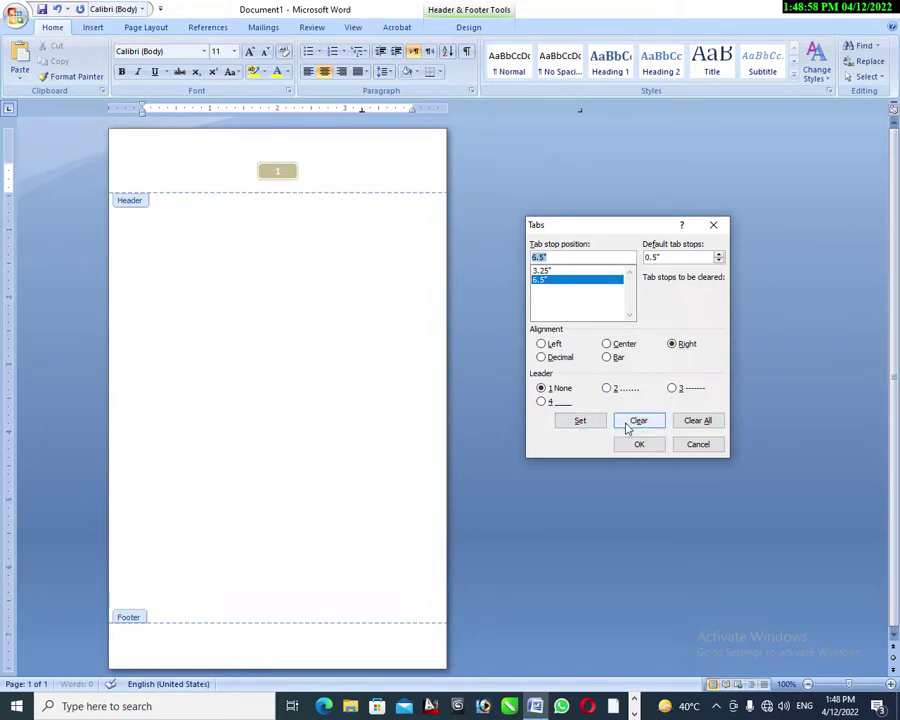
click(628, 425)
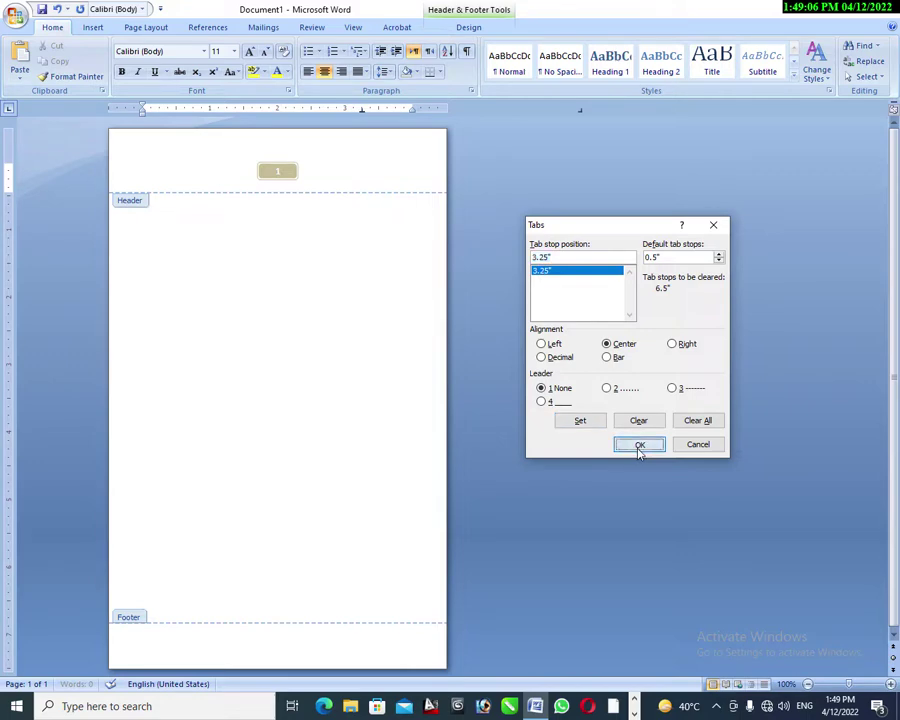
click(639, 446)
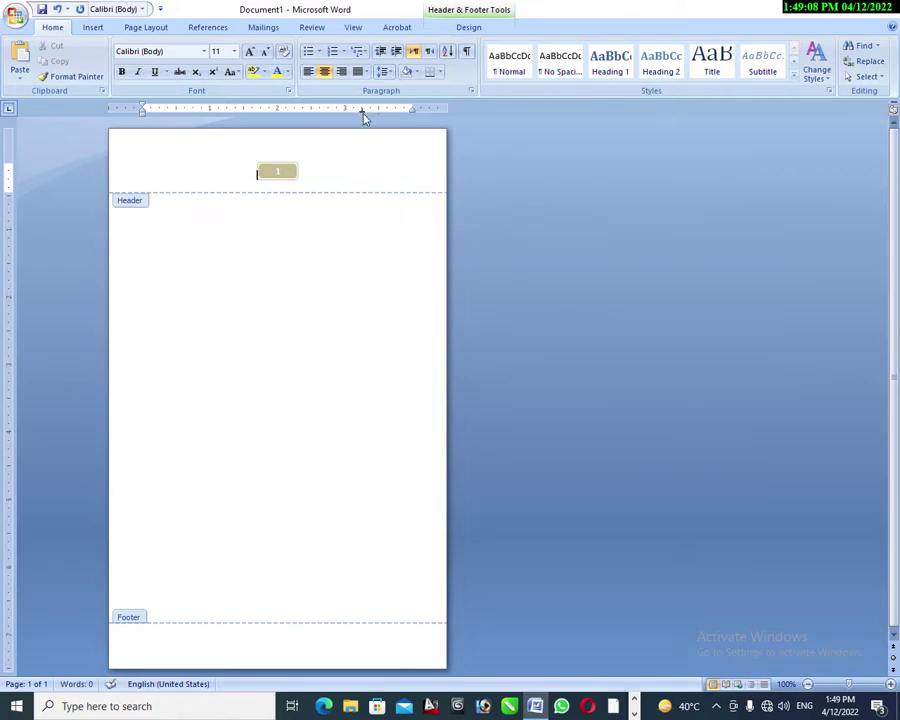
drag(363, 108, 277, 108)
Step: Left-align the header and type the author's name before the page number, followed by a tab
key(ctrl+l)
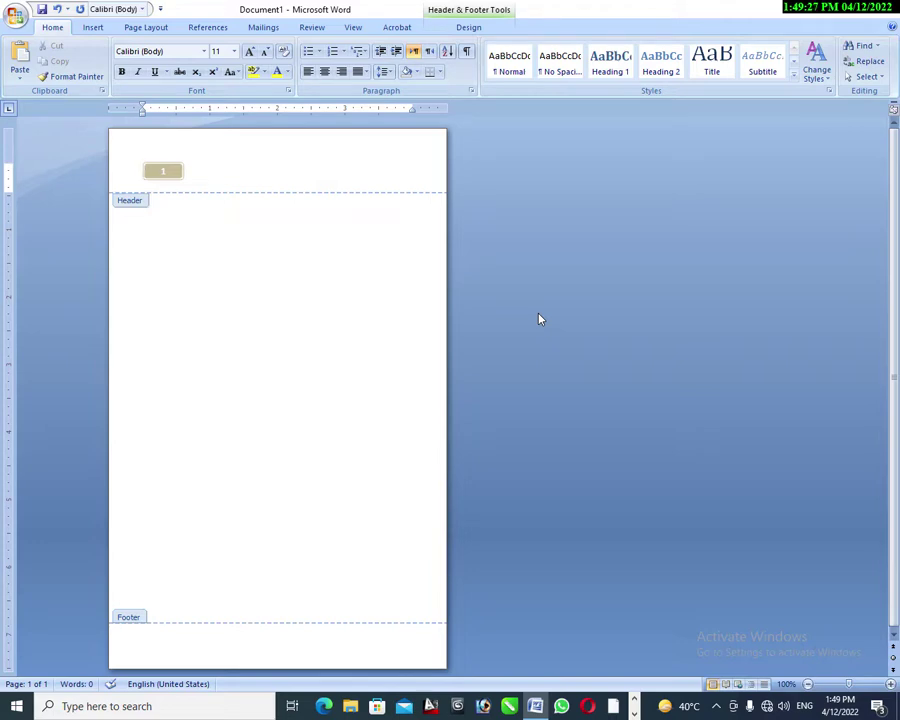
text(Mr. Fa)
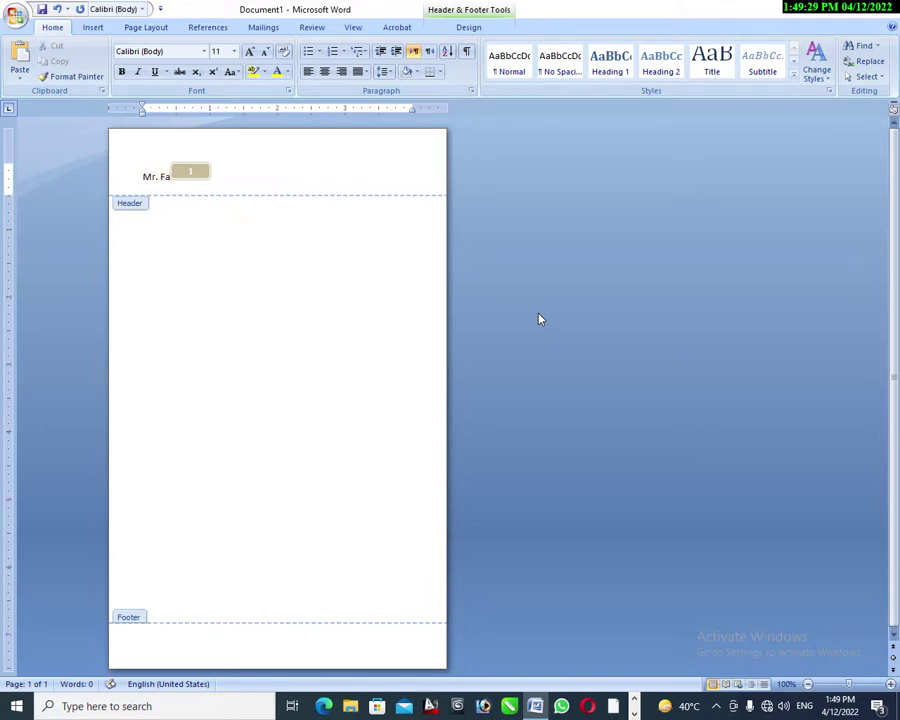
text(heem)
key(Tab)
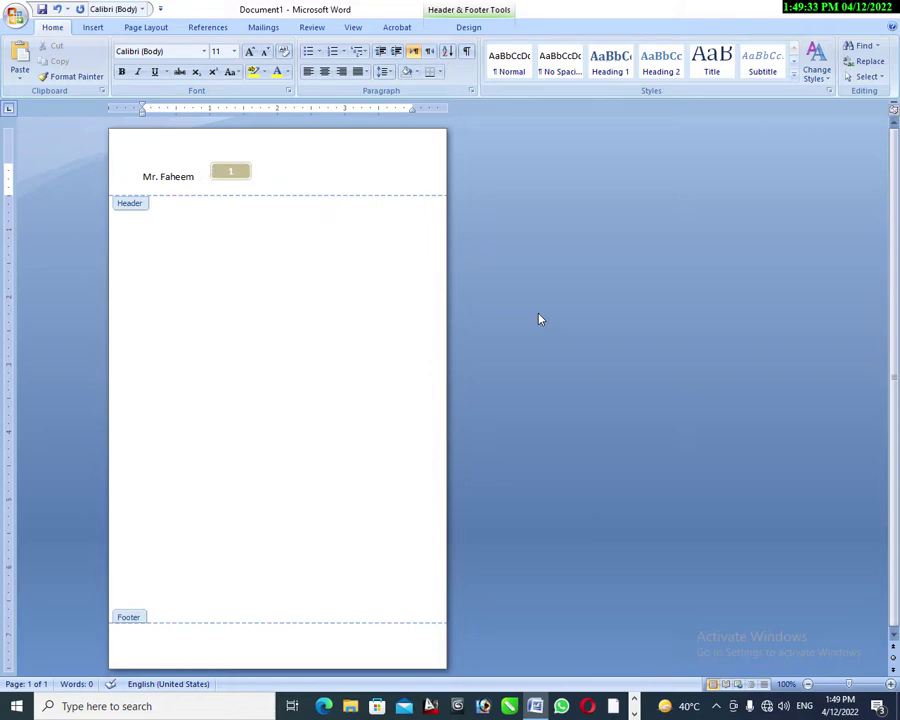
Step: Set a 2" centre tab stop in the header and add a tab after the page number
double_click(277, 108)
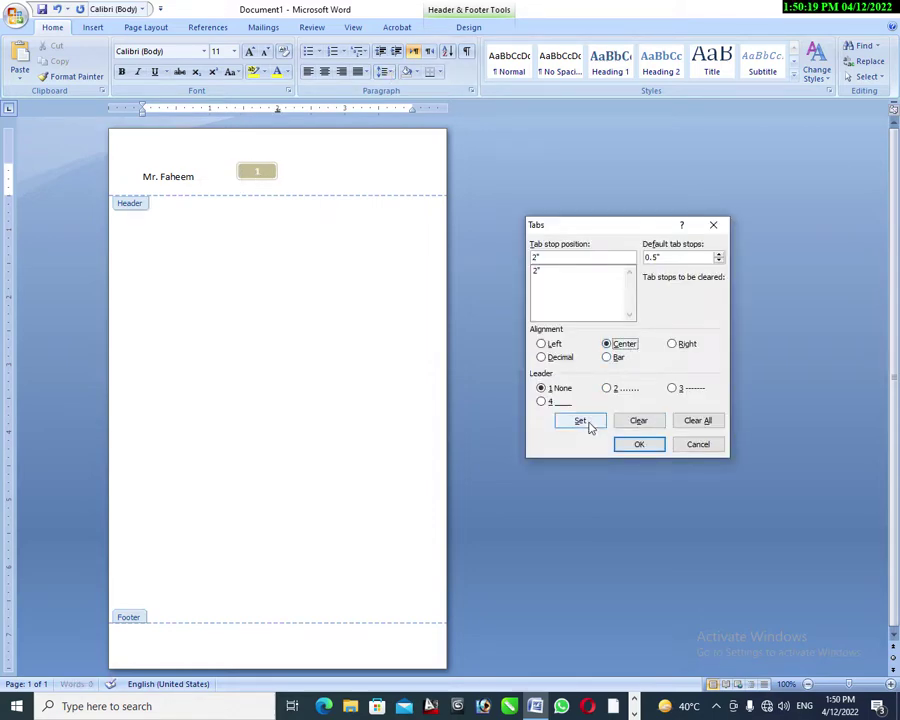
click(588, 424)
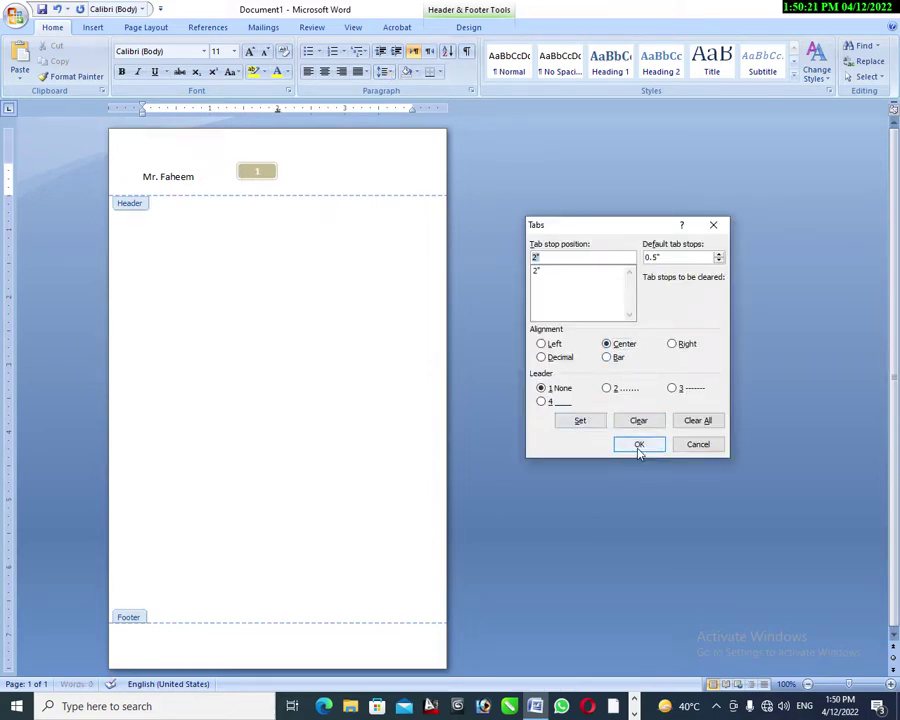
click(585, 257)
click(637, 444)
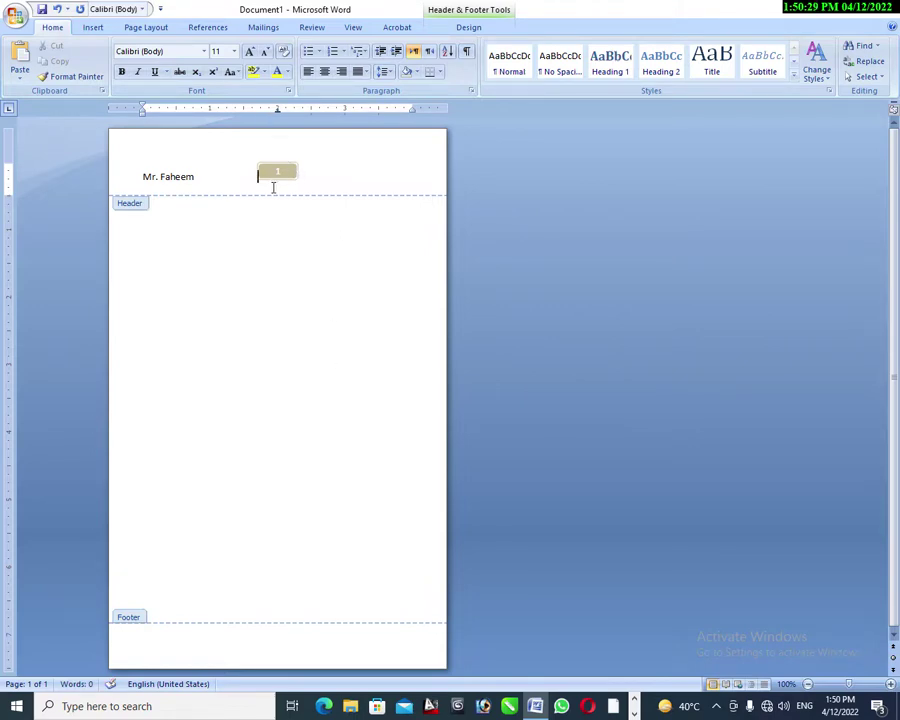
click(306, 175)
key(Tab)
Step: Make the header's 3.88" tab stop right-aligned
click(471, 91)
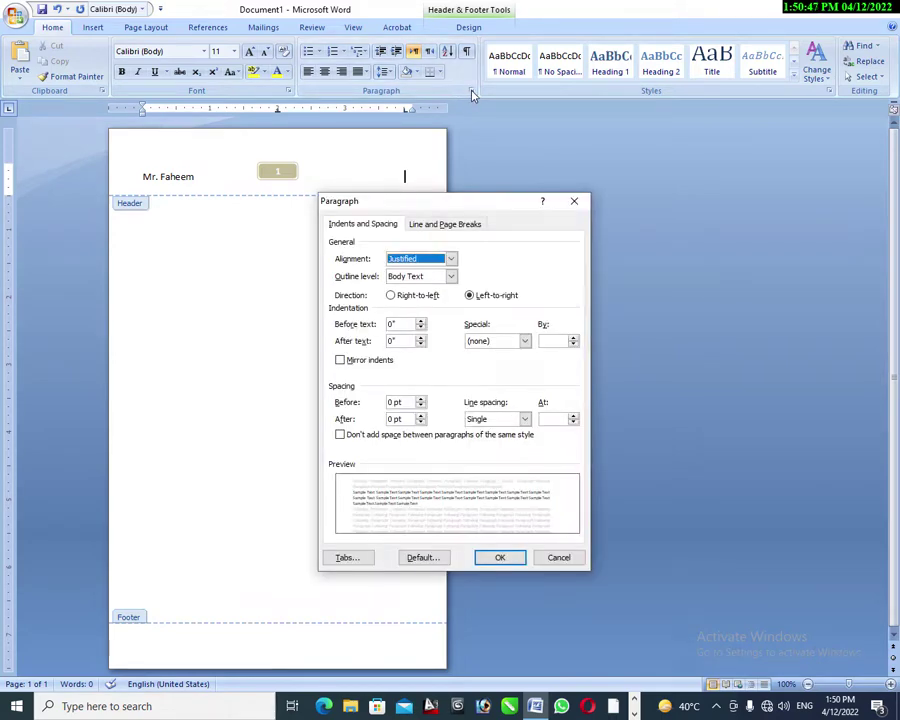
click(366, 561)
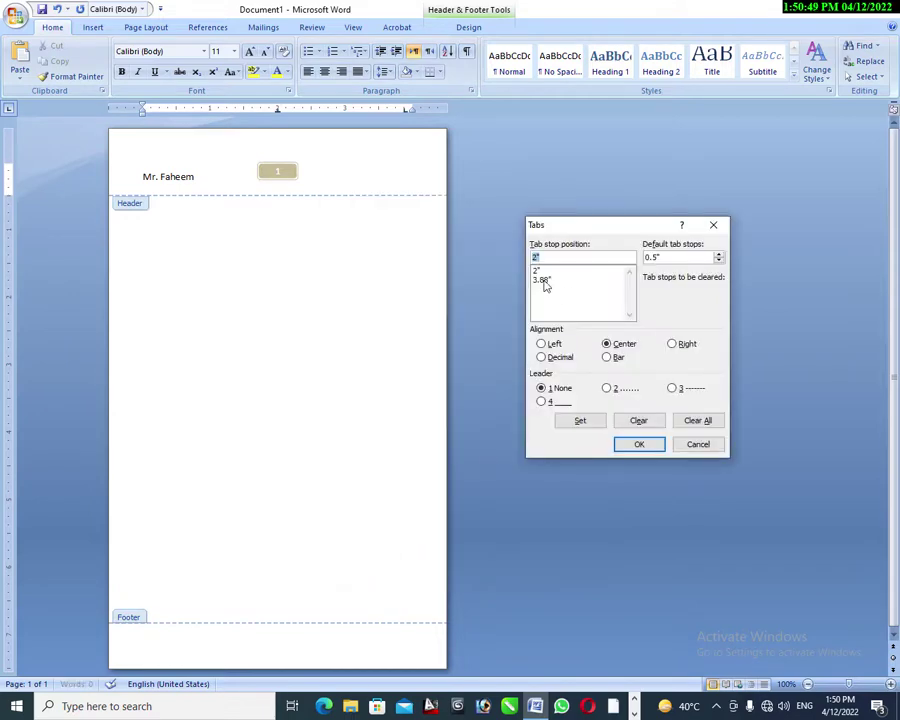
click(543, 281)
click(679, 344)
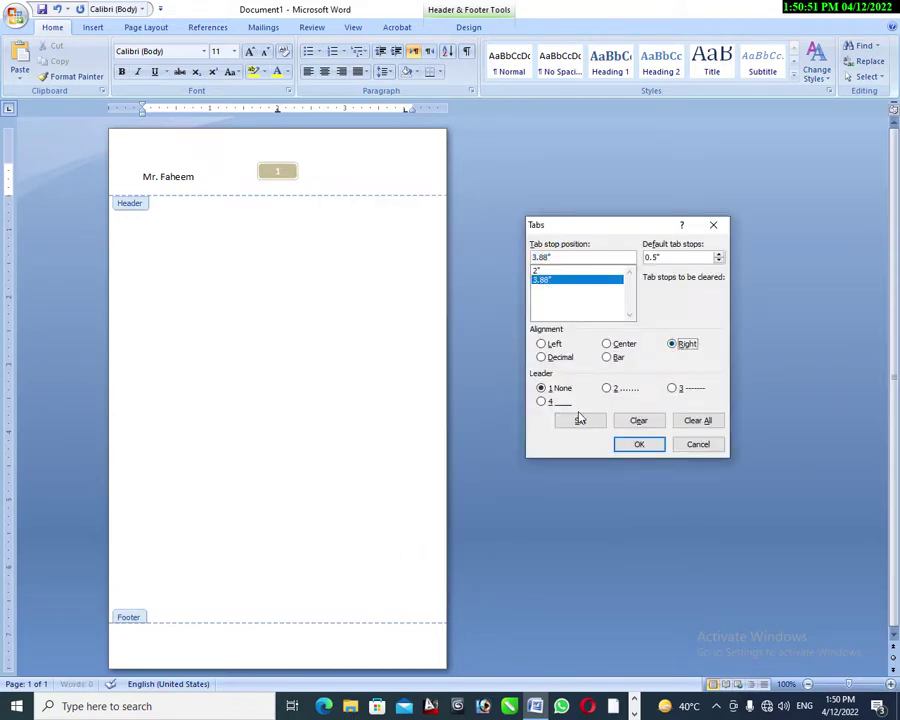
click(595, 424)
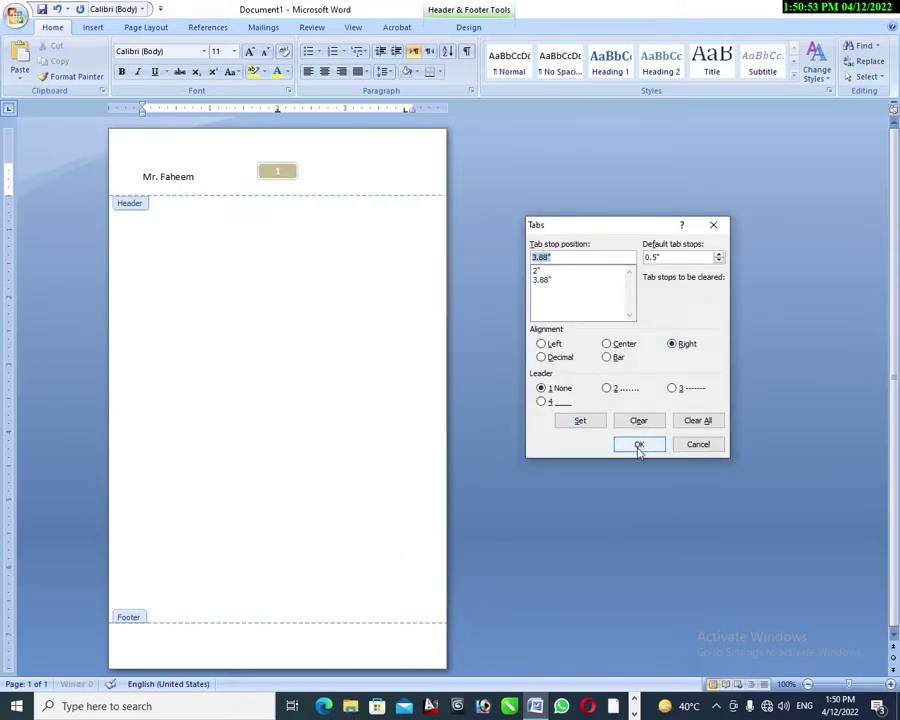
click(636, 446)
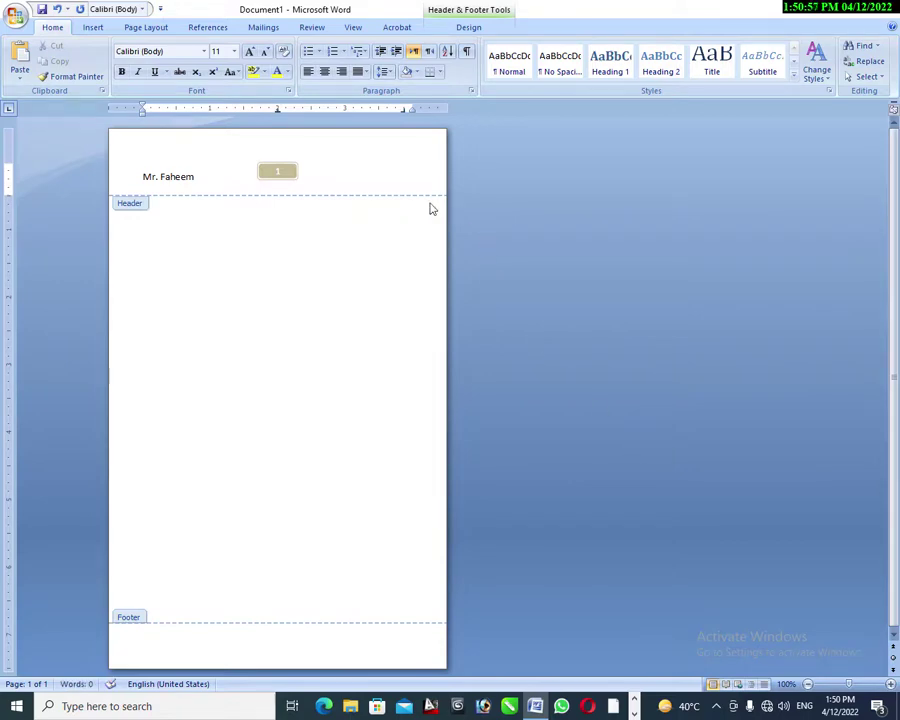
click(401, 180)
Step: Type 'The Life Paramount' at the right tab stop and close the header
text(The)
text( Life)
text( Paramount)
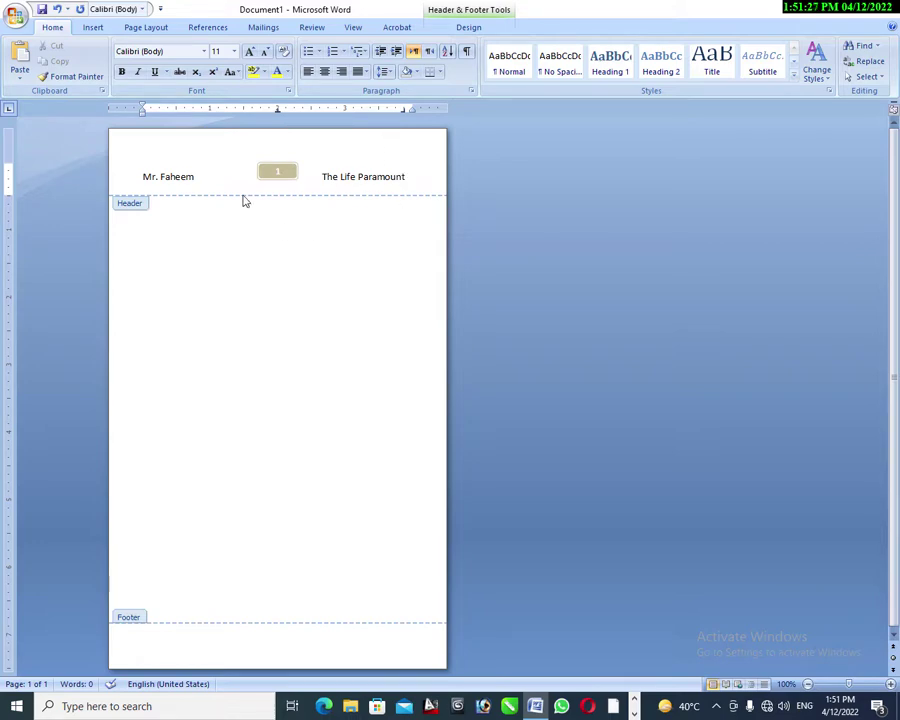
double_click(210, 241)
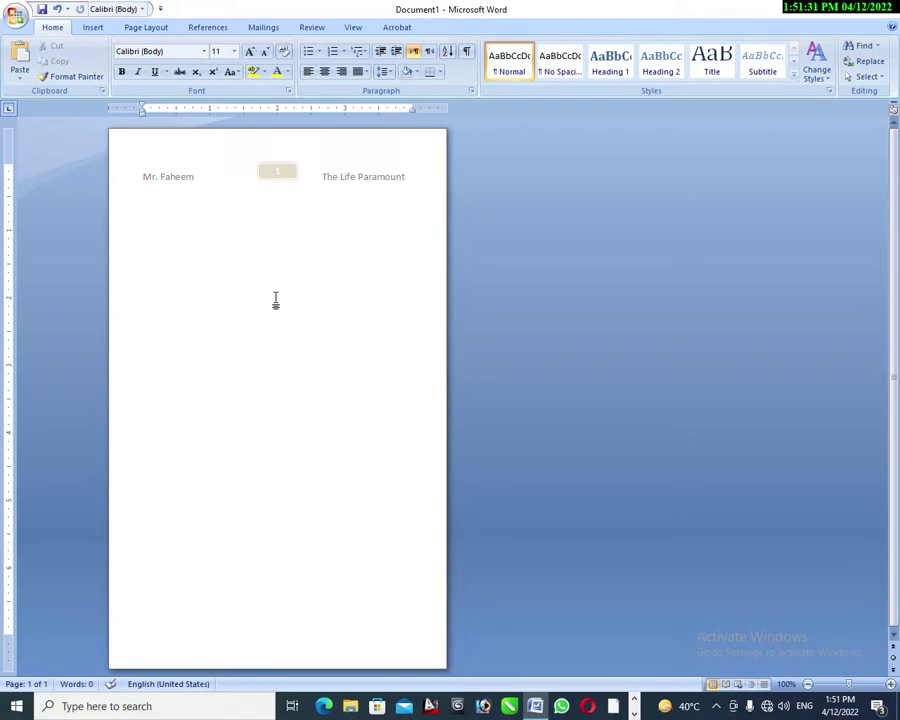
Step: Type a line of filler text in the body and paste copies of its last words
text(Sdaf sd af sd afsda f sdaf saf sd f)
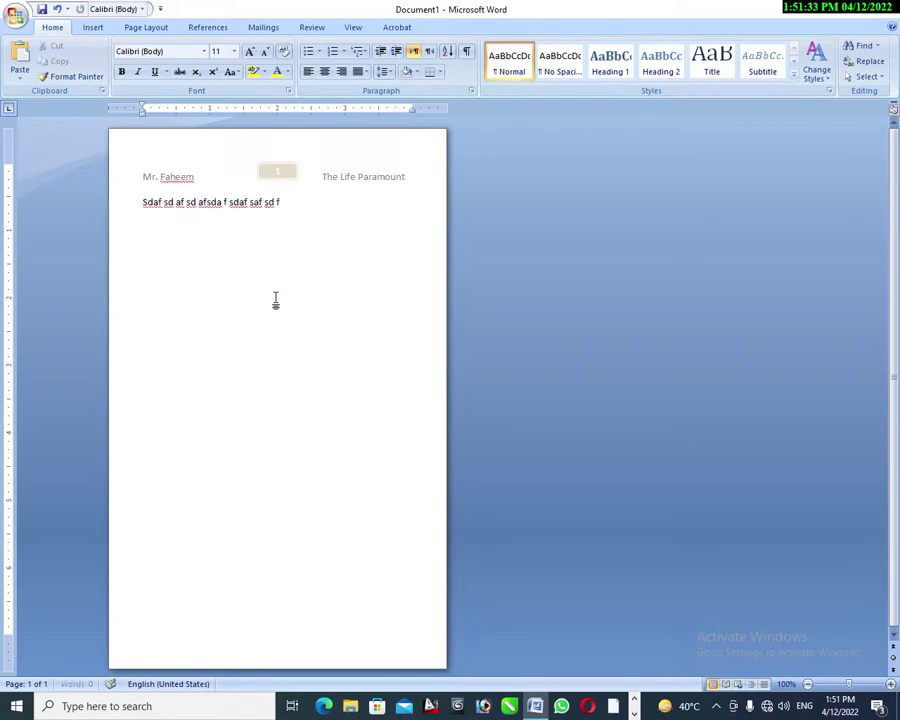
text( sda fsda fsd a)
key(ctrl+shift+Left)
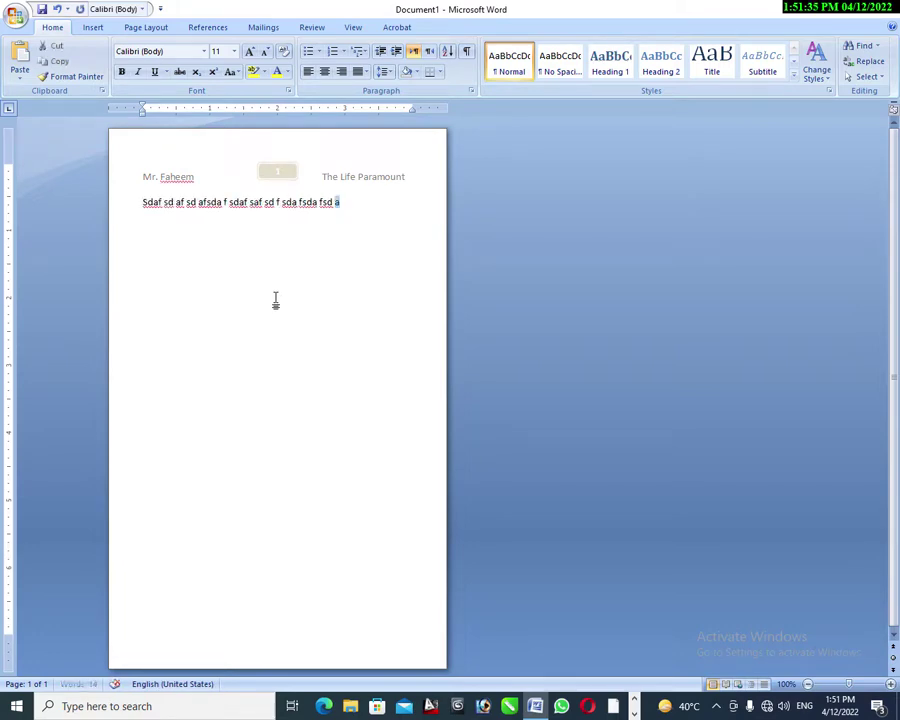
key(ctrl+shift+Left)
key(ctrl+shift+Left)
key(ctrl+shift+Left)
key(ctrl+shift+Left)
key(ctrl+shift+Left)
key(ctrl+shift+Left)
key(ctrl+shift+Left)
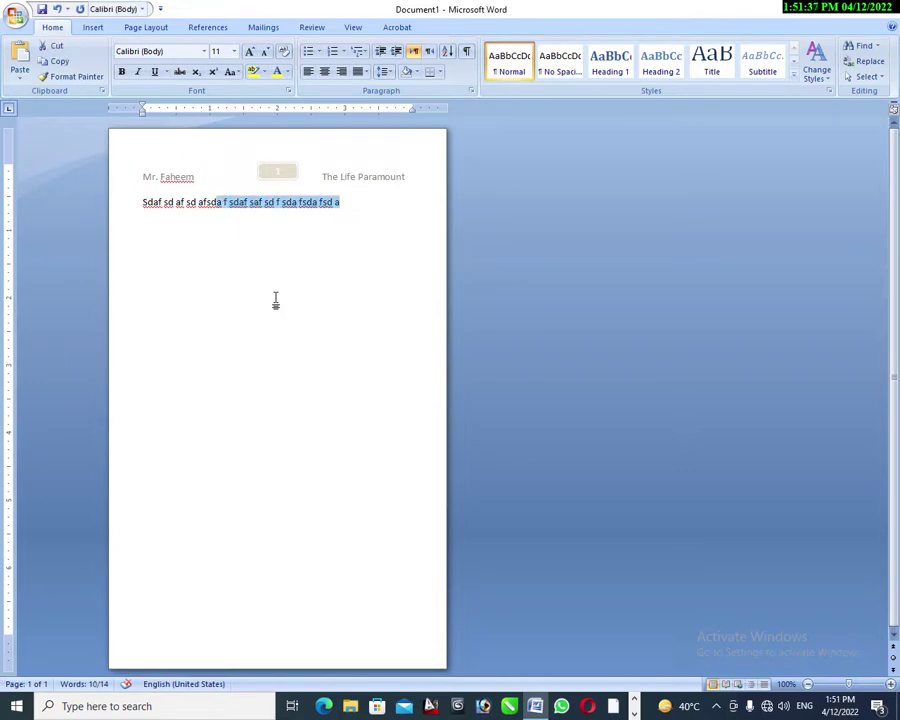
key(ctrl+c)
key(ctrl+v)
key(ctrl+v)
key(ctrl+v)
key(ctrl+v)
key(ctrl+v)
key(ctrl+v)
key(ctrl+v)
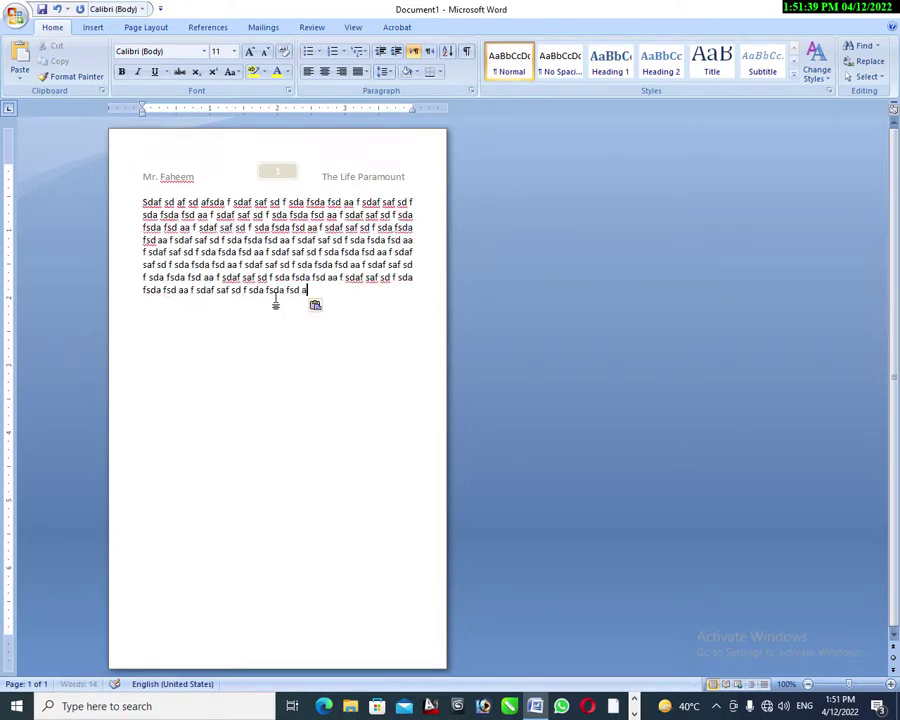
key(ctrl+v)
Step: Copy a larger block of filler text and paste it repeatedly to fill several pages
key(shift+Up)
key(shift+Up)
key(shift+Up)
key(shift+Up)
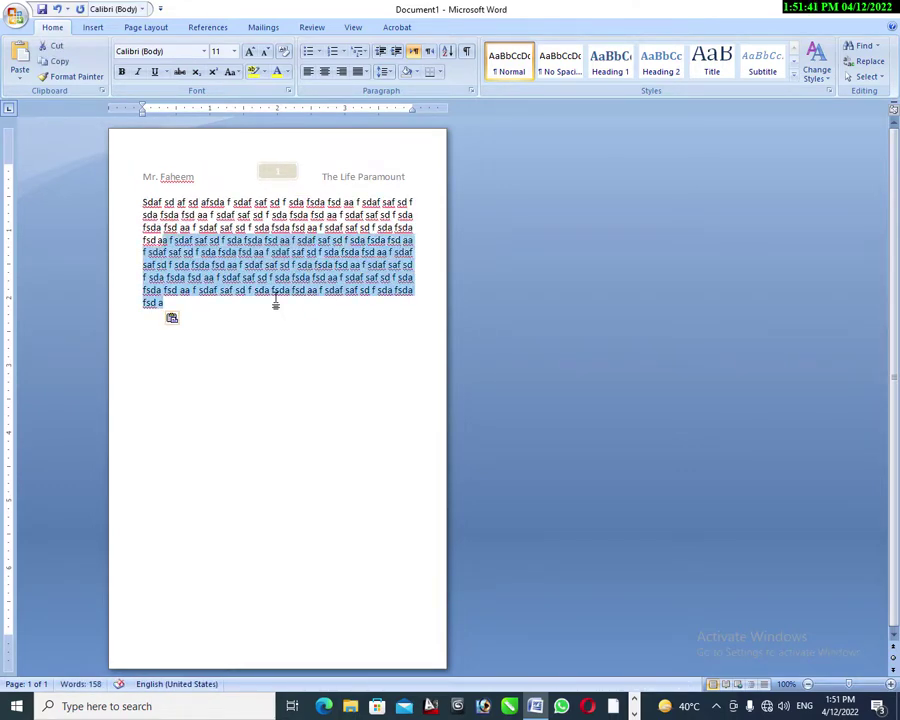
key(shift+Up)
key(shift+Up)
key(shift+Up)
key(ctrl+c)
key(ctrl+v)
key(ctrl+v)
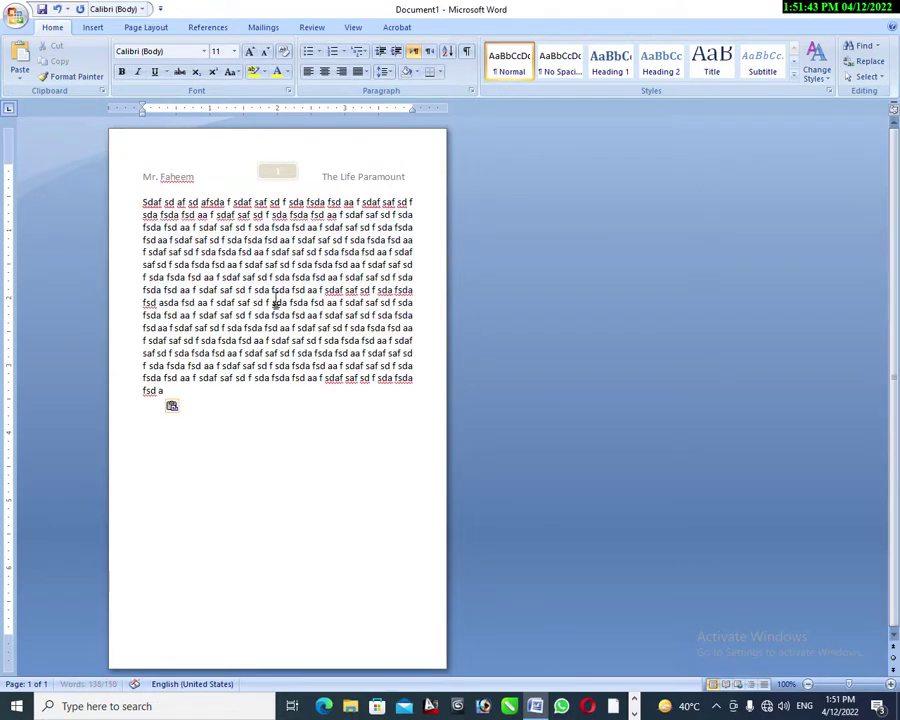
key(ctrl+v)
key(ctrl+v)
key(ctrl+v)
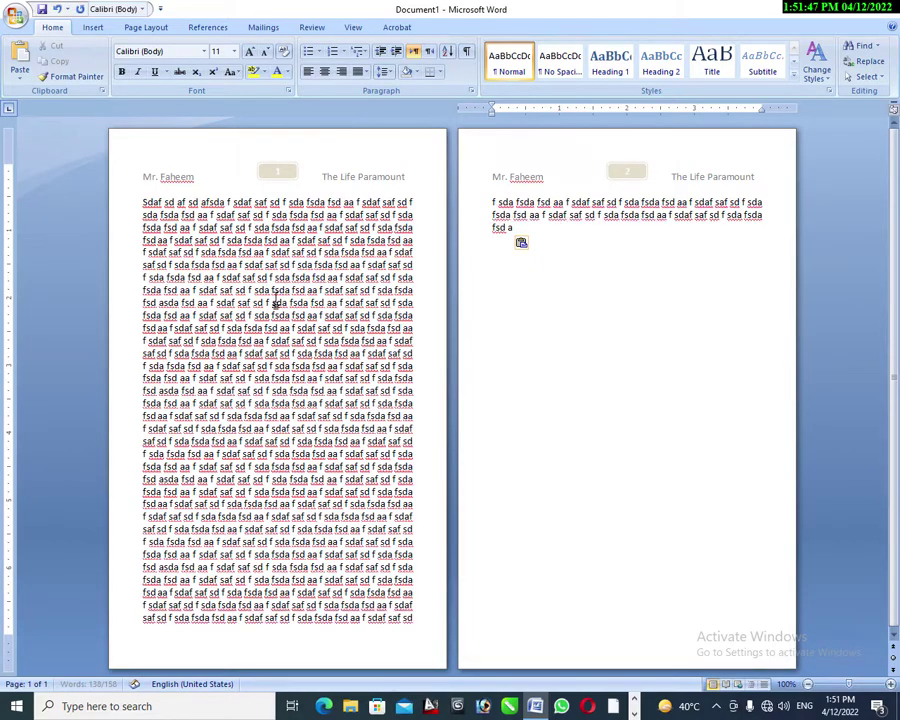
key(ctrl+v)
key(ctrl+v)
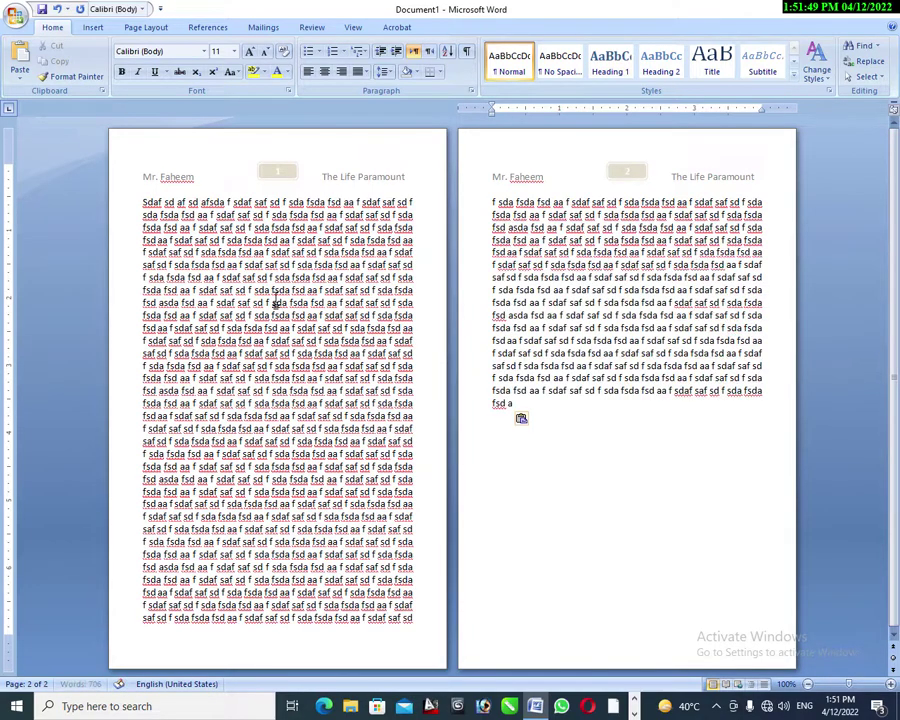
key(ctrl+v)
key(ctrl+v)
key(ctrl+v)
key(ctrl+v)
key(ctrl+v)
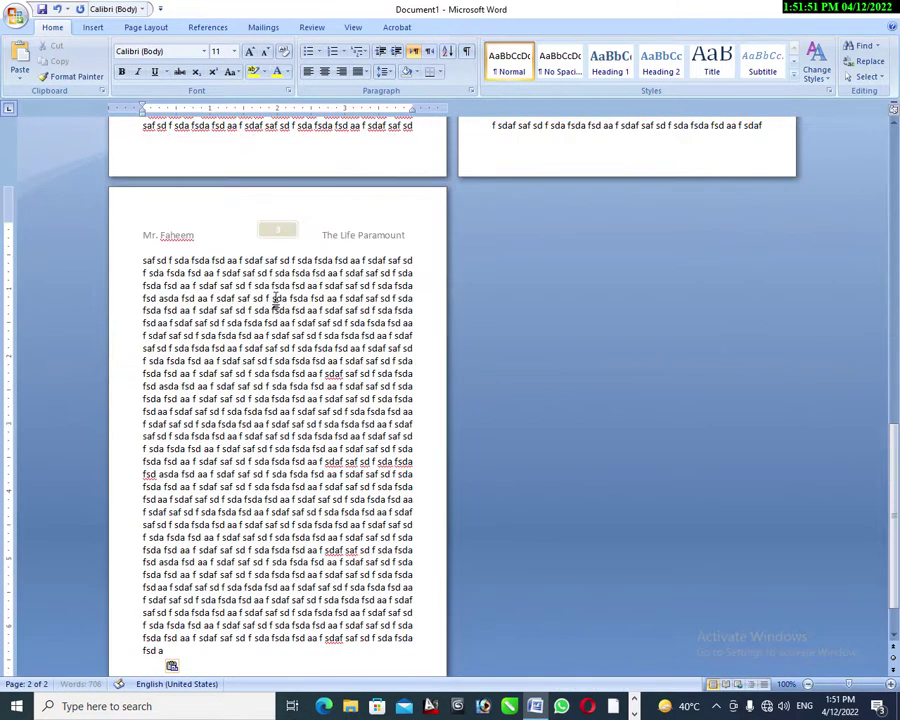
key(ctrl+v)
key(ctrl+v)
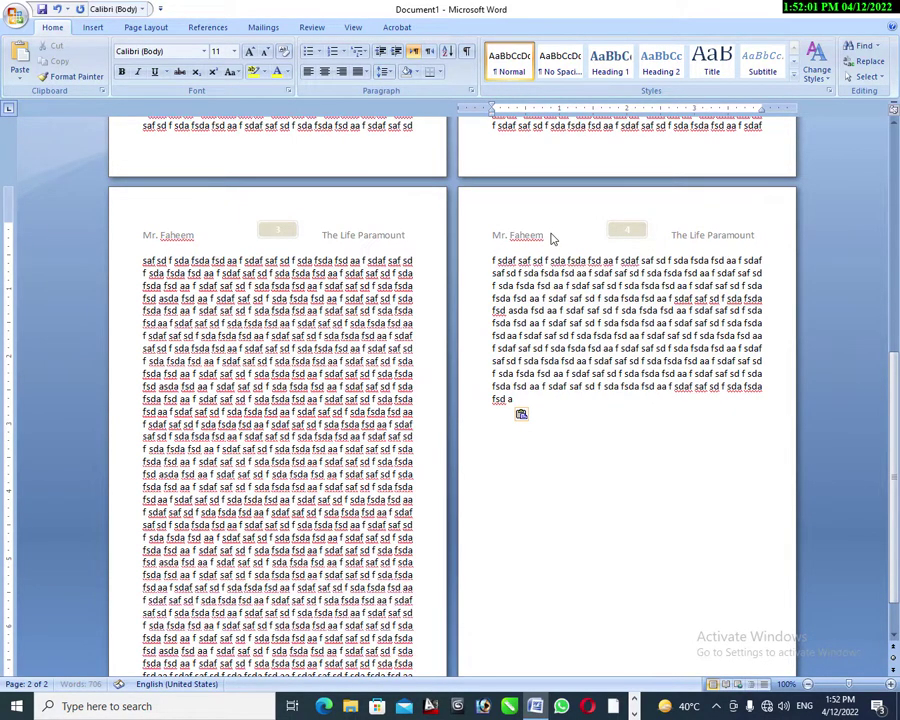
Step: Insert the built-in Alphabet footer on every page and close footer editing
click(580, 167)
double_click(580, 167)
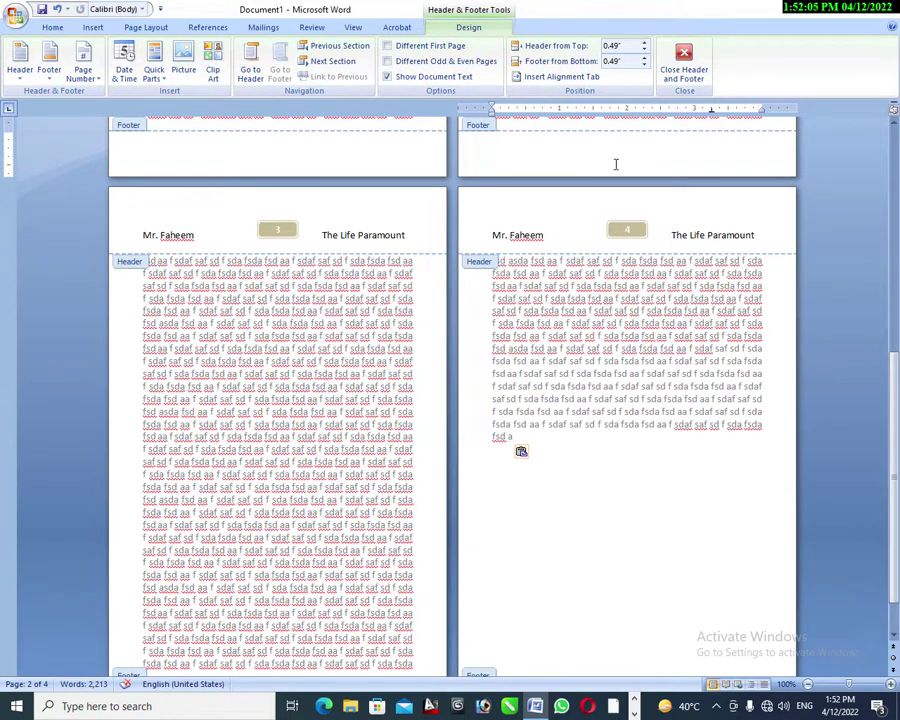
click(48, 68)
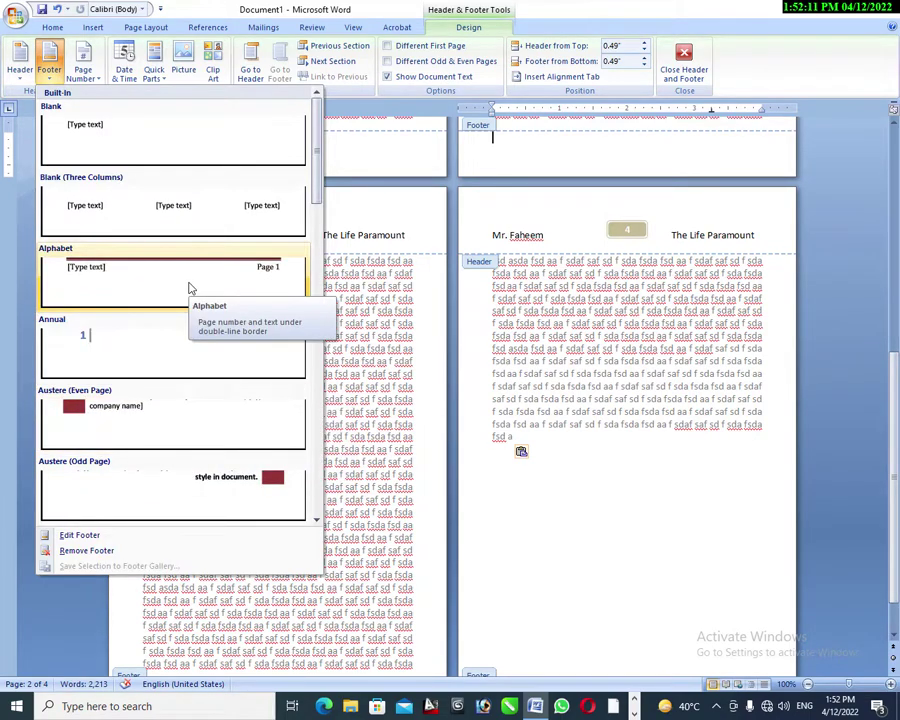
click(204, 268)
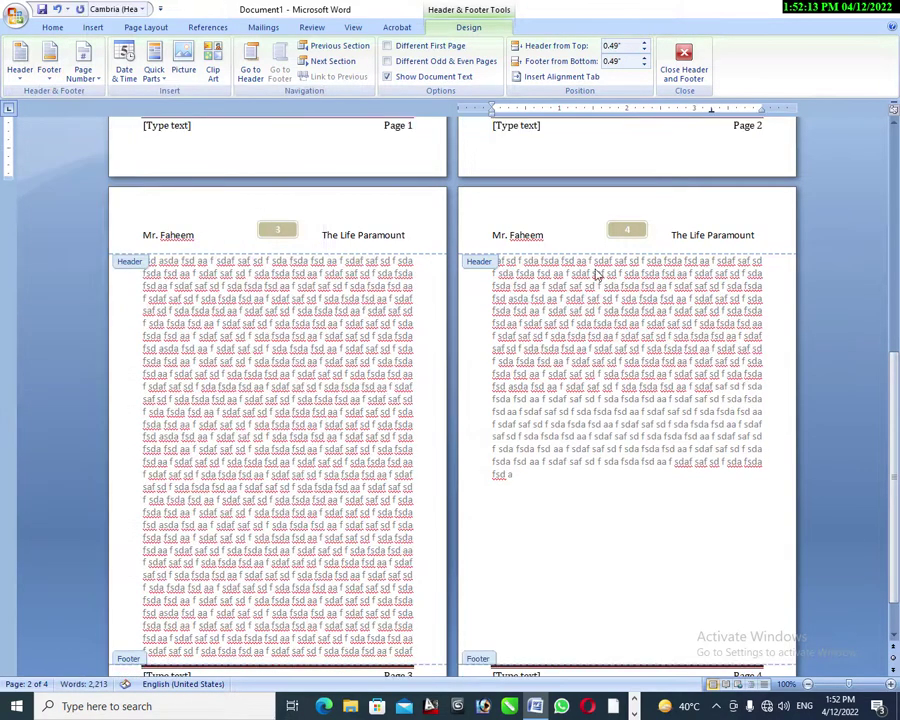
double_click(611, 460)
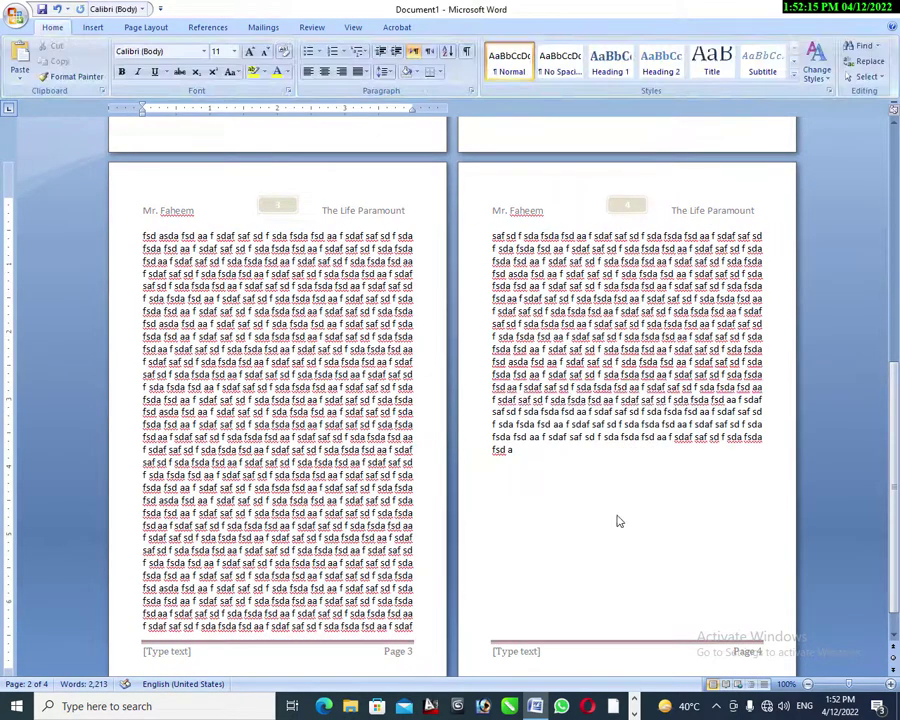
scroll(645, 472, up, 2)
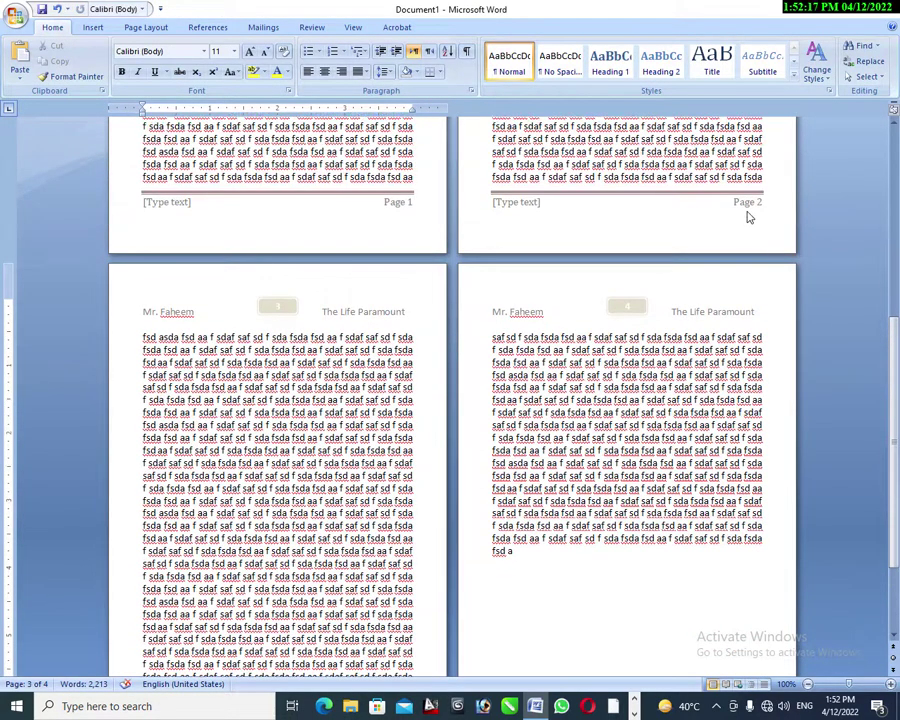
Step: Replace the footer's [Type text] placeholder with 'Paramount Computers' beside the page number, then close the footer
double_click(513, 202)
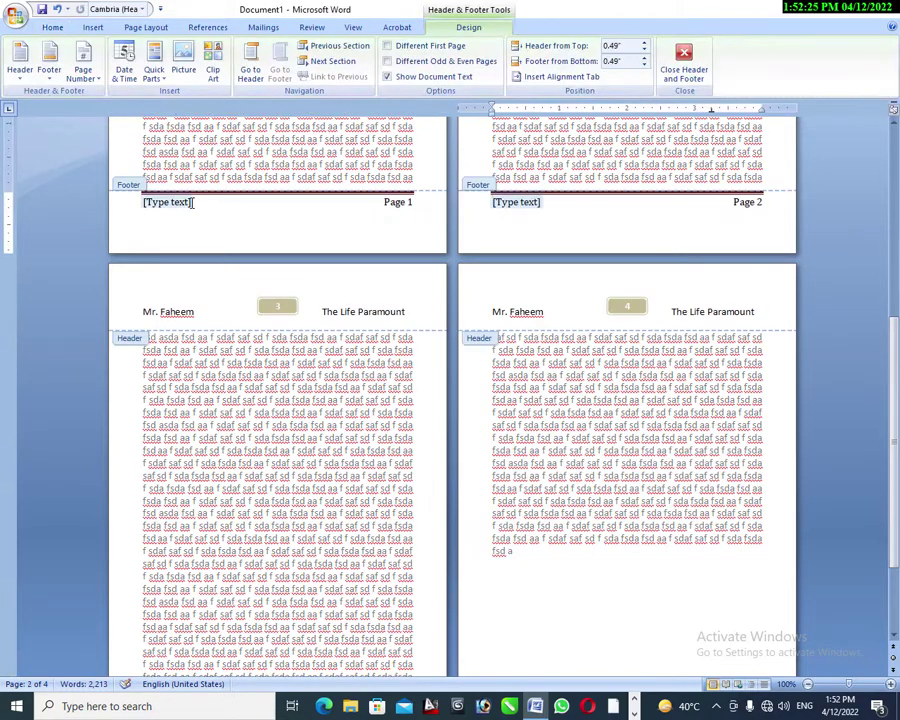
click(193, 202)
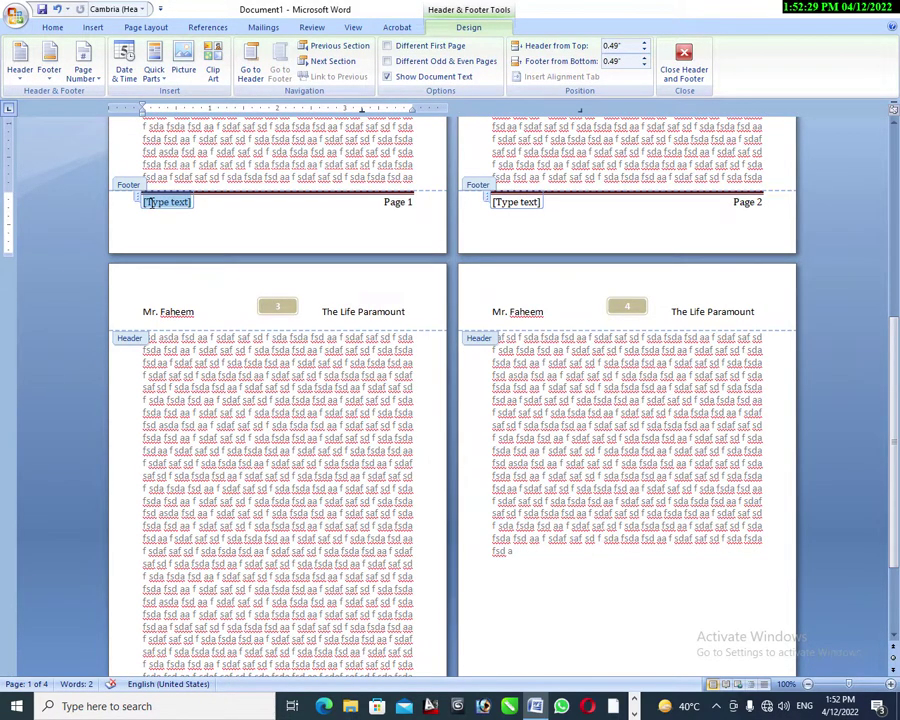
text(Pa)
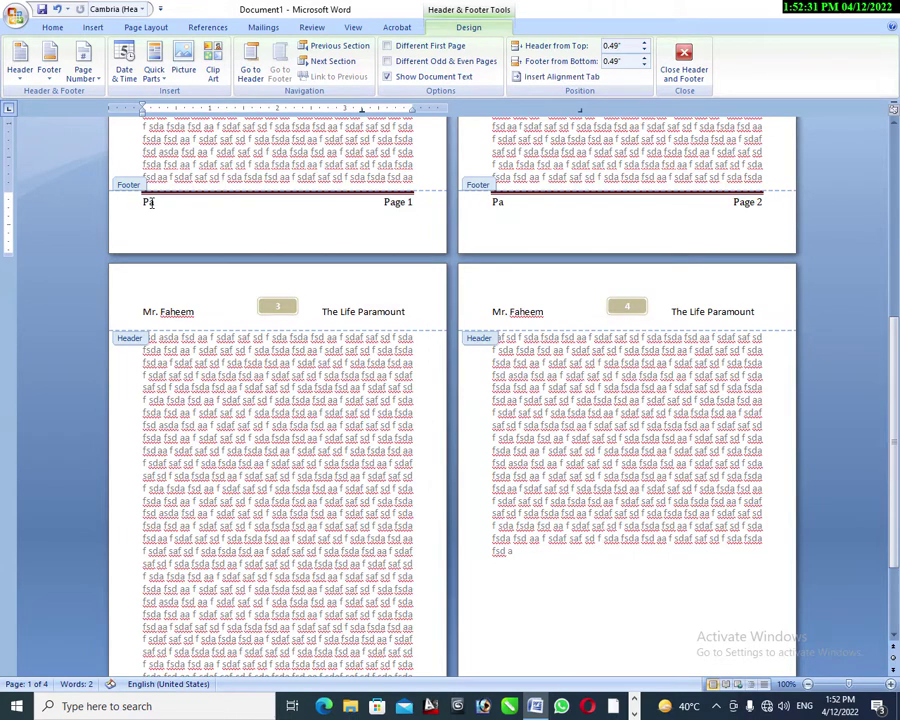
text(ramount)
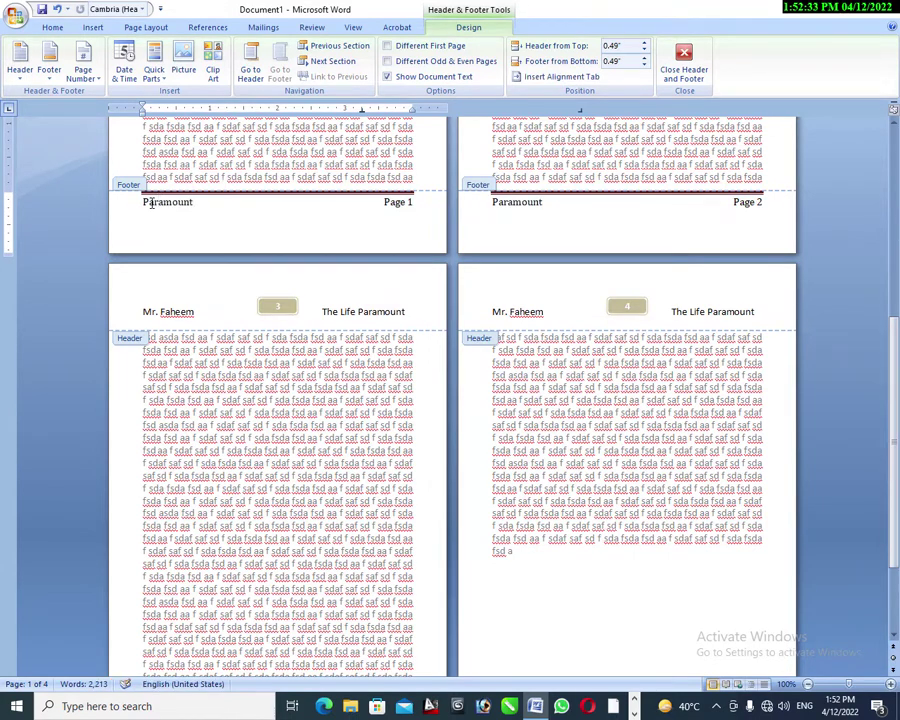
text( Computers)
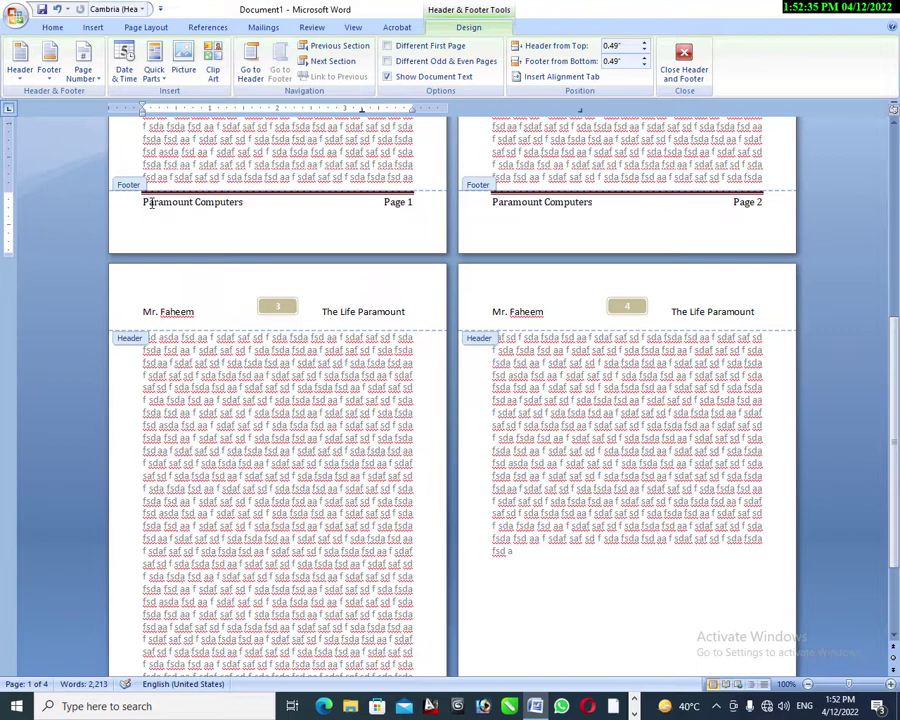
scroll(638, 614, down, 2)
double_click(638, 614)
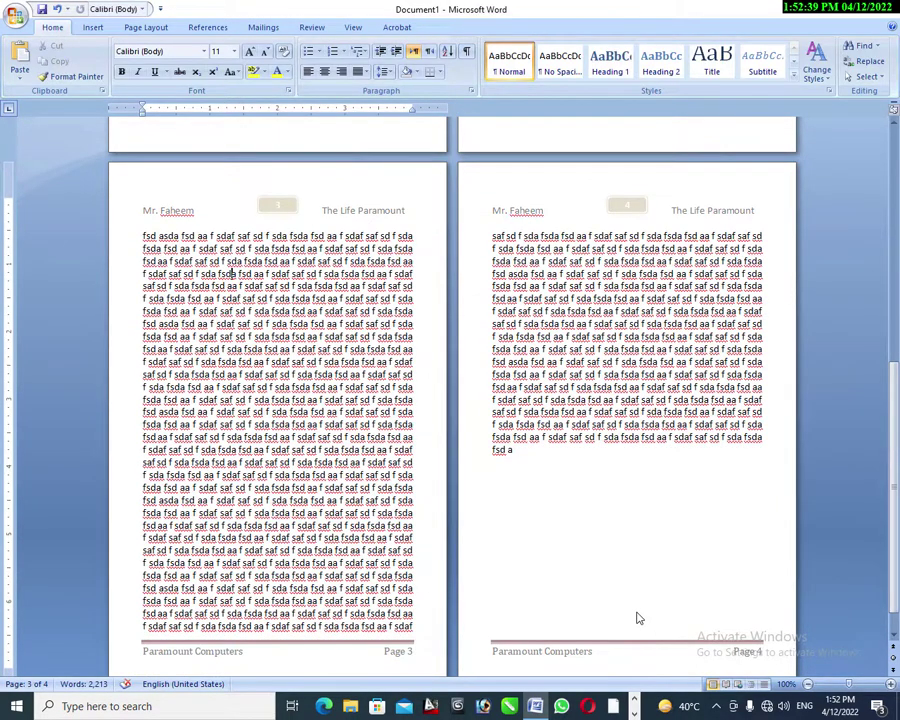
scroll(625, 597, down, 1)
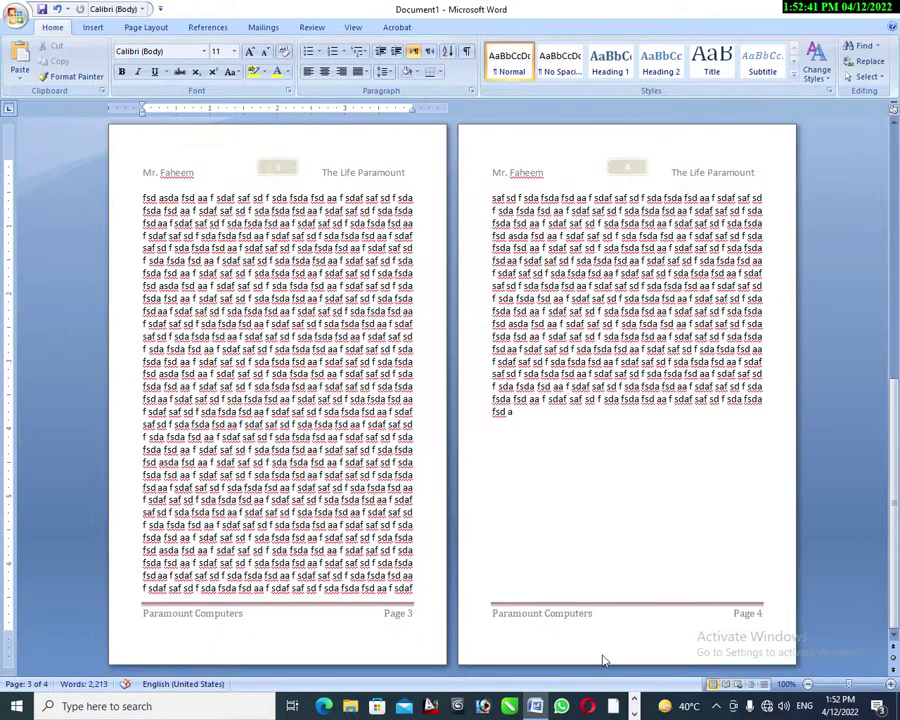